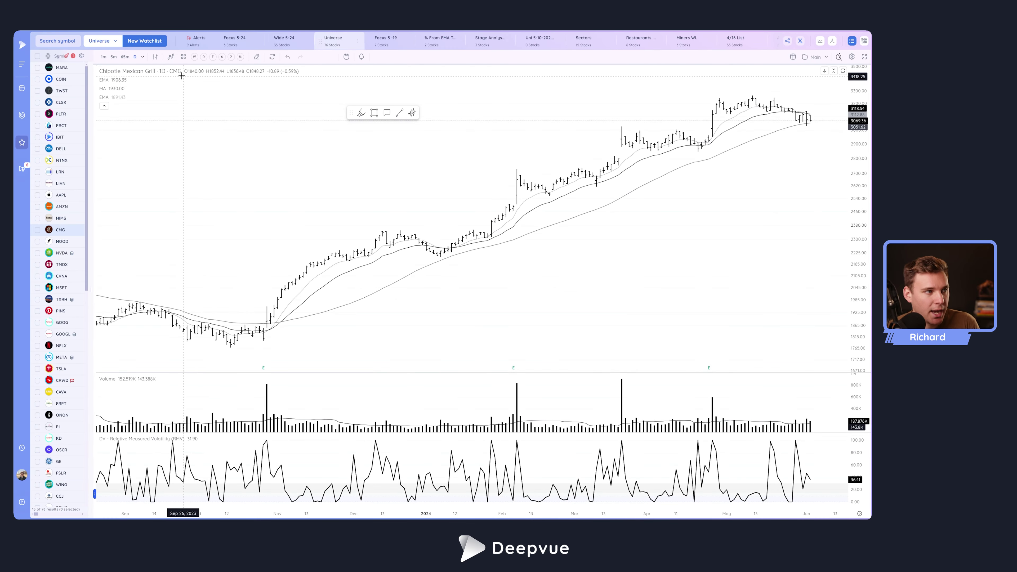
Step: Open the My Templates dropdown of saved indicator templates on the Chipotle chart
click(183, 56)
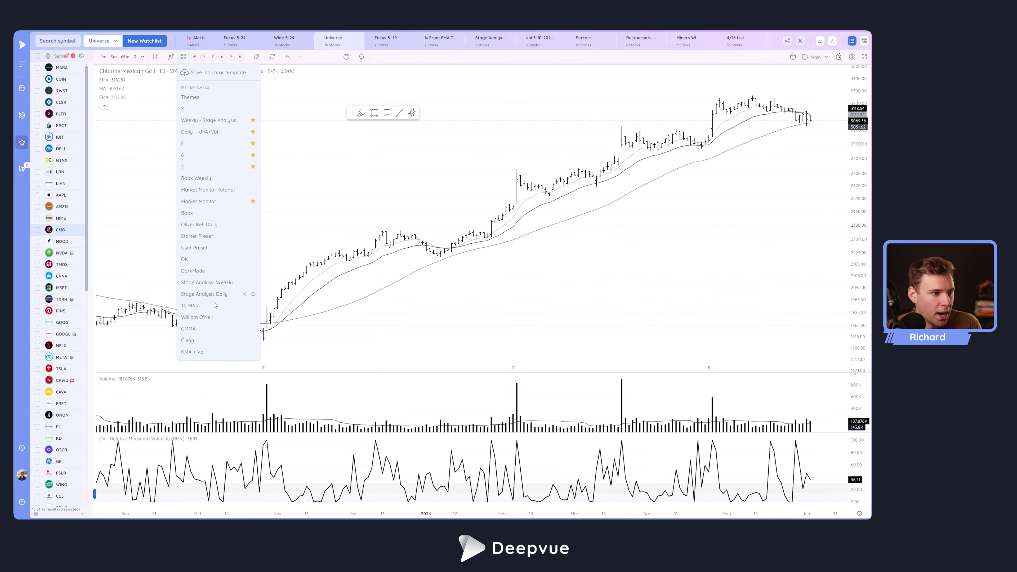
Step: Apply the saved GMMA template to the Chipotle chart and zoom out
click(188, 329)
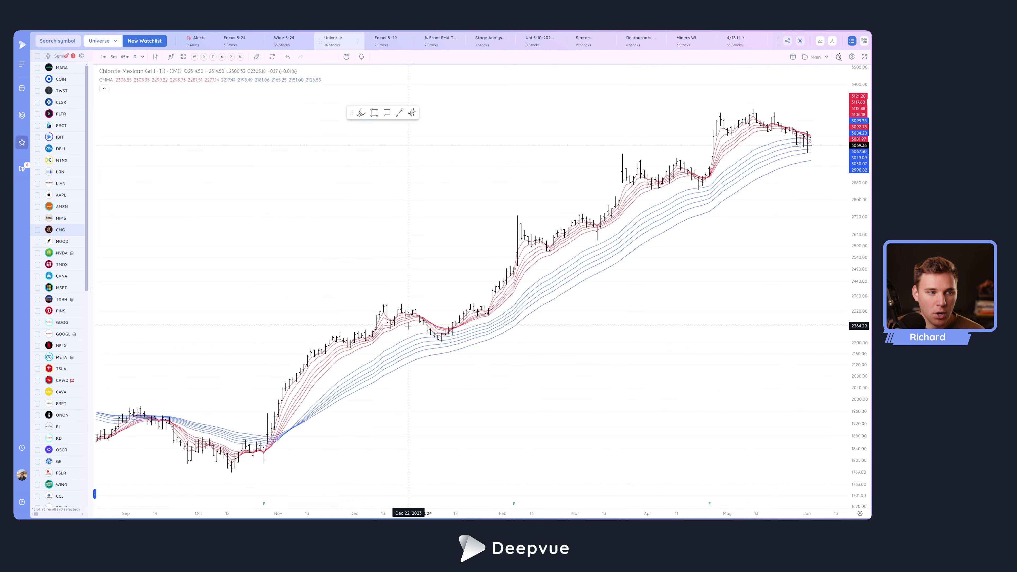
scroll(472, 321, down, 5)
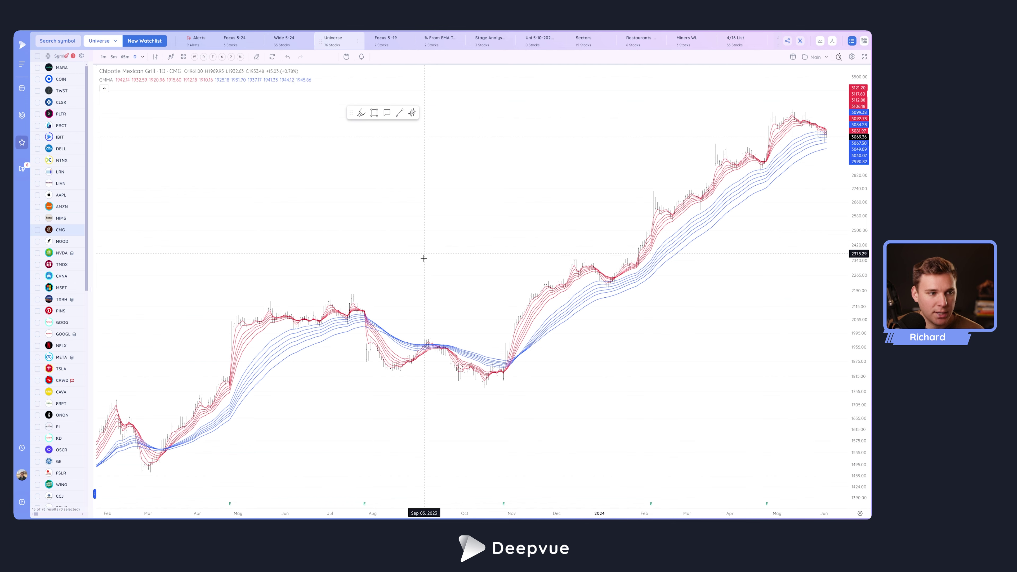
Step: Change the chart symbol from Chipotle to NVDA and adjust the visible range
text(nvda)
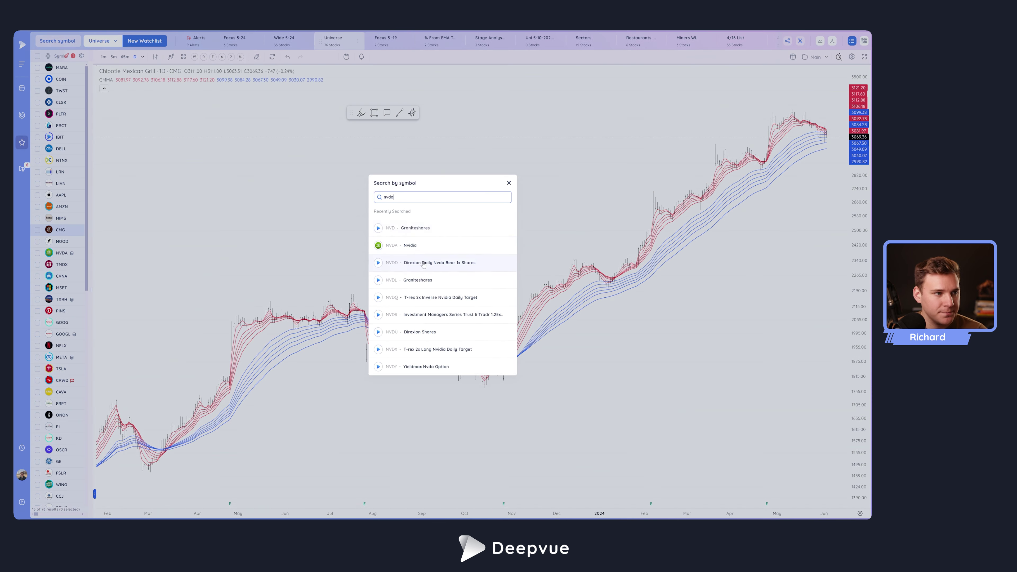
key(Return)
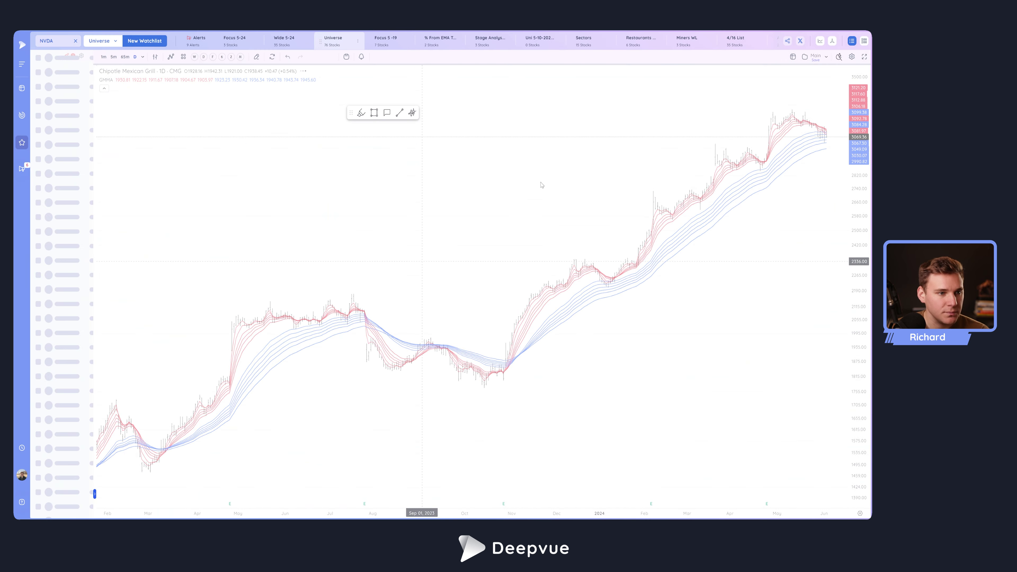
scroll(610, 237, down, 5)
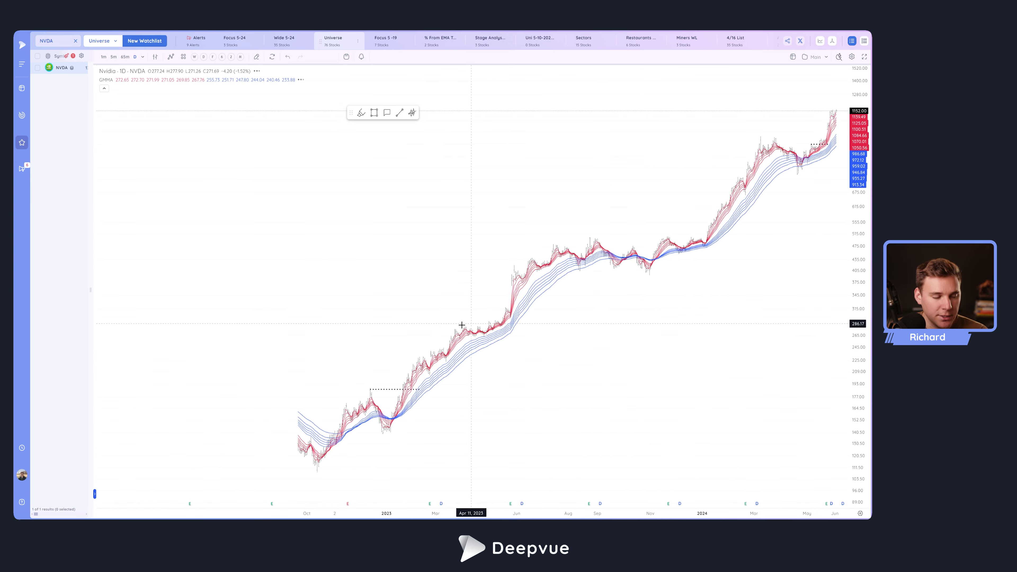
scroll(260, 341, down, 5)
scroll(307, 343, up, 2)
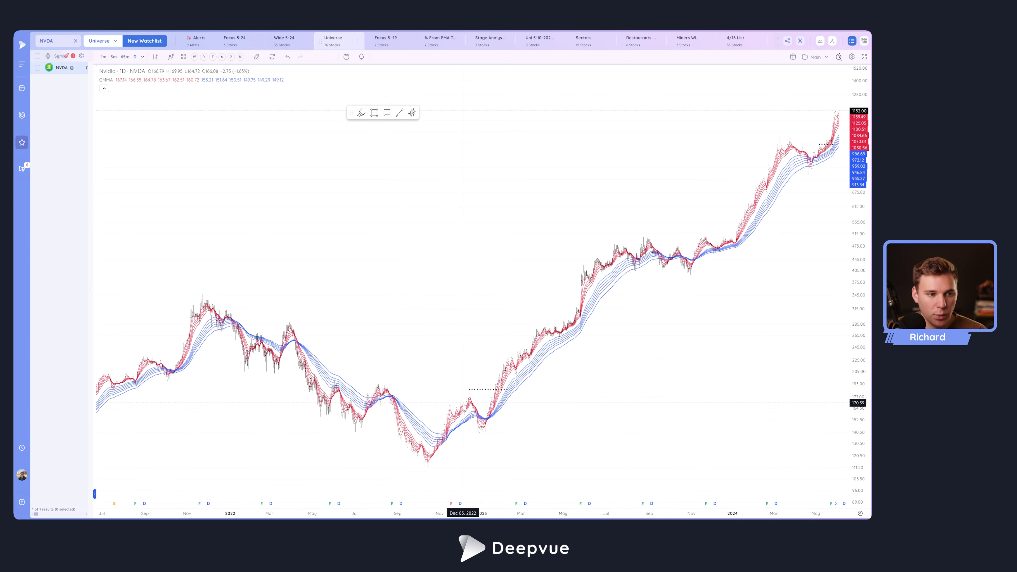
scroll(440, 403, up, 3)
scroll(460, 401, down, 4)
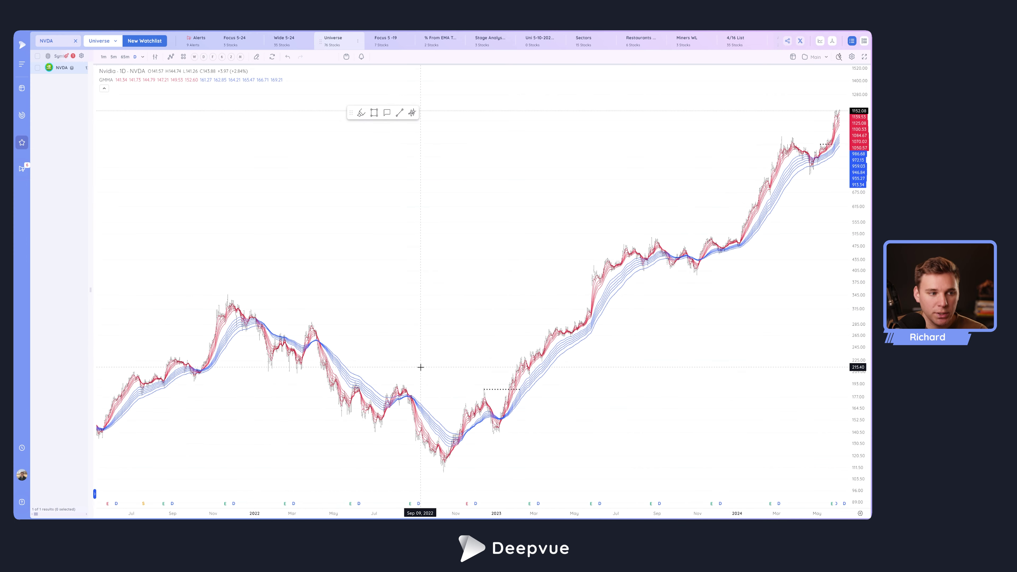
scroll(420, 368, up, 3)
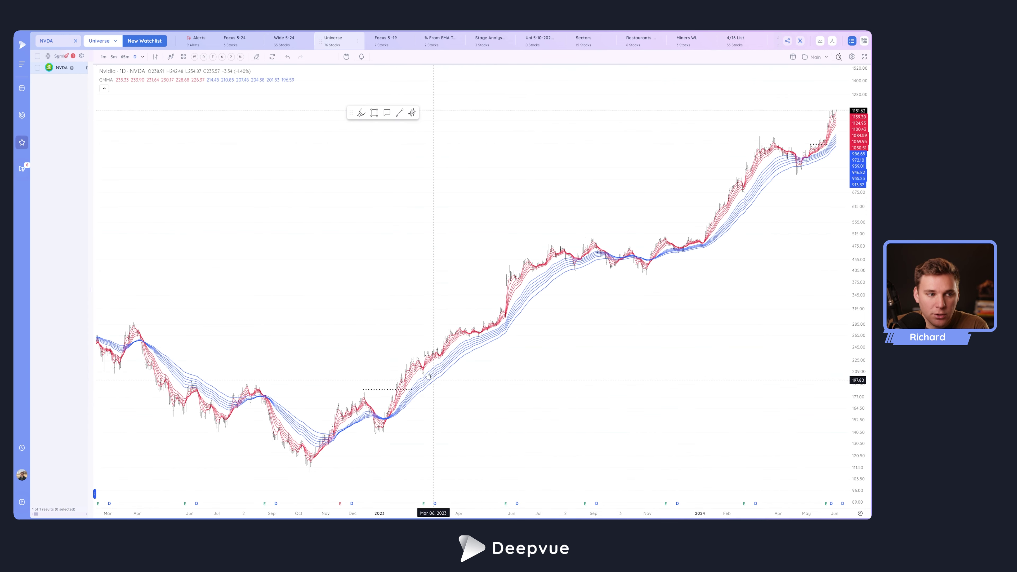
Step: Set the NVDA chart timeframe to 1 week and adjust the visible range
click(142, 57)
click(156, 286)
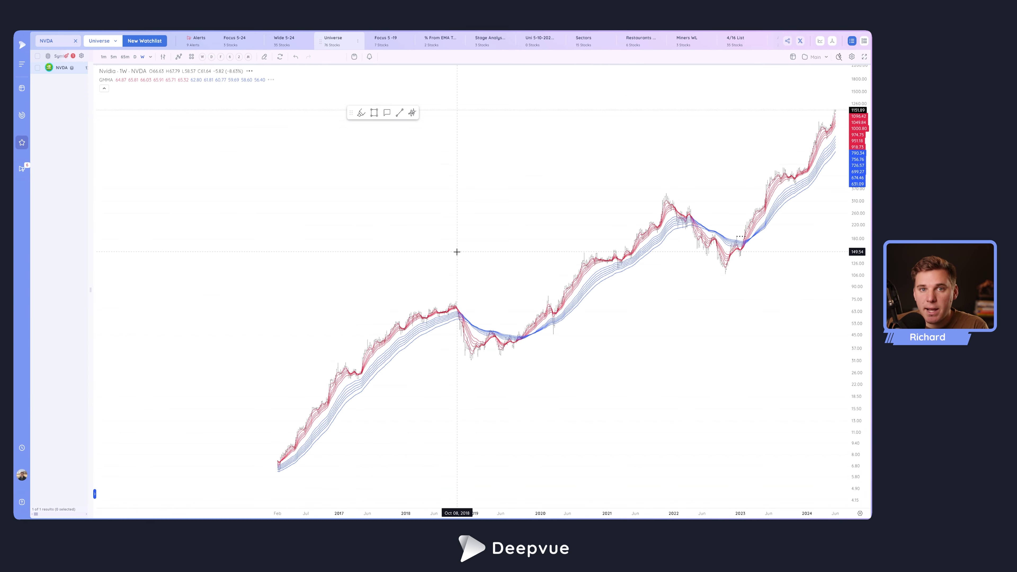
scroll(693, 266, up, 5)
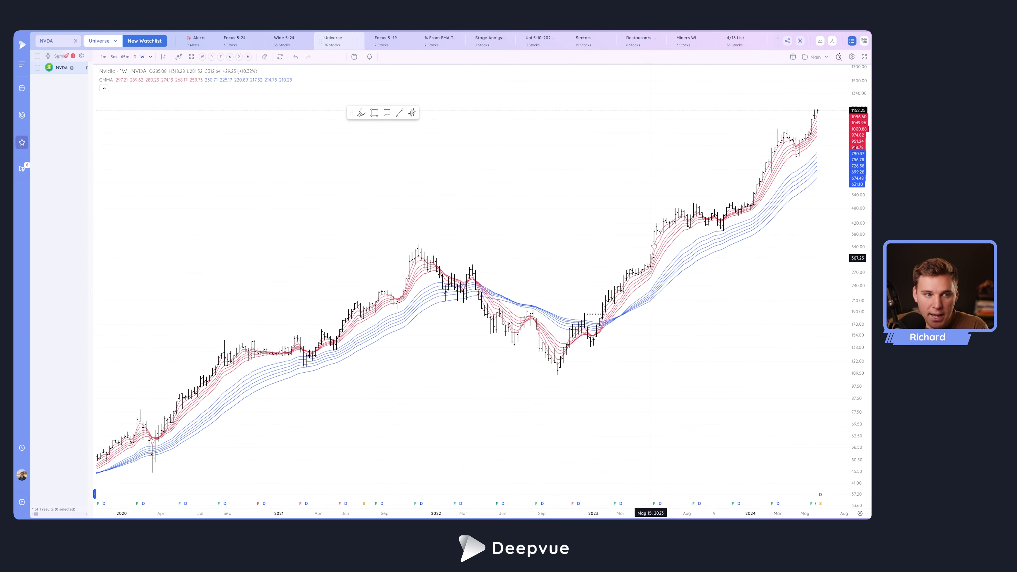
scroll(515, 313, down, 1)
scroll(515, 313, down, 3)
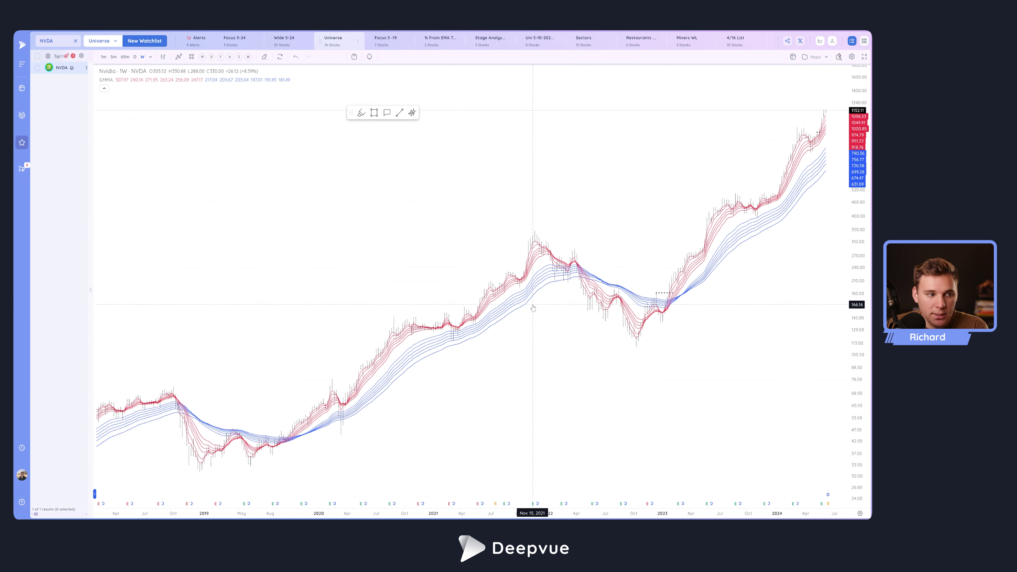
scroll(516, 314, up, 3)
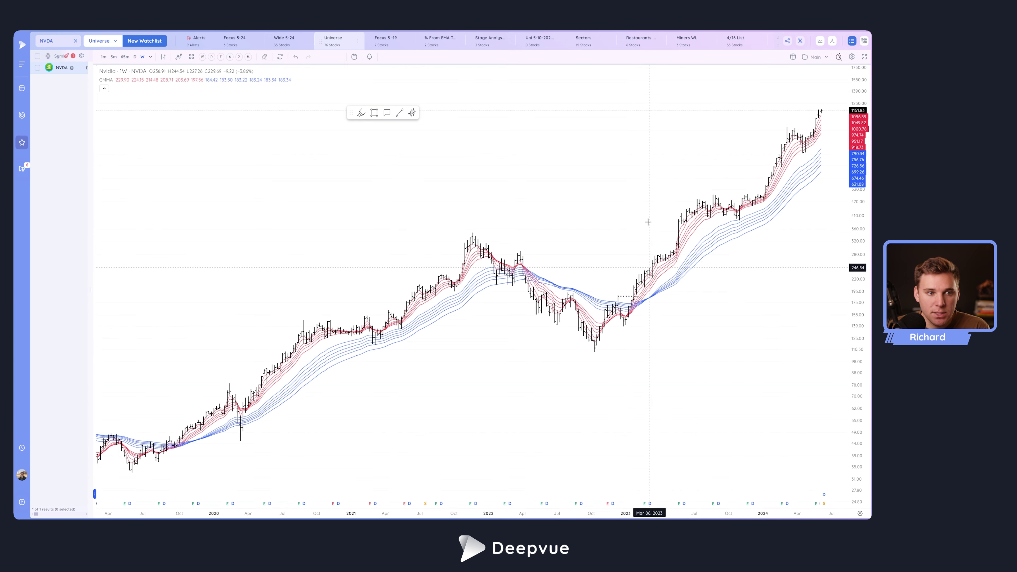
scroll(678, 258, up, 2)
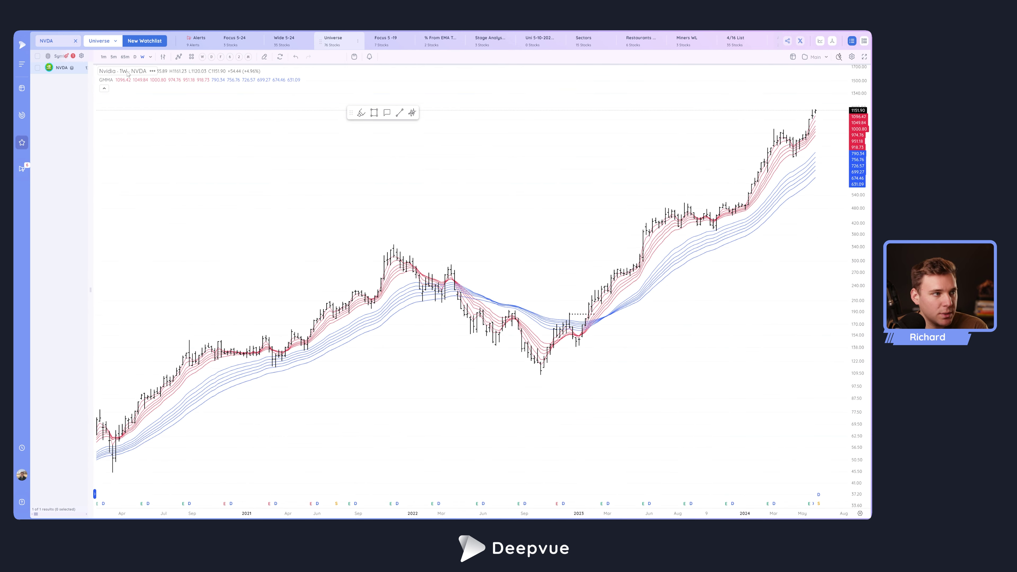
Step: Hide the NVDA price bars from the legend's ••• menu
click(153, 71)
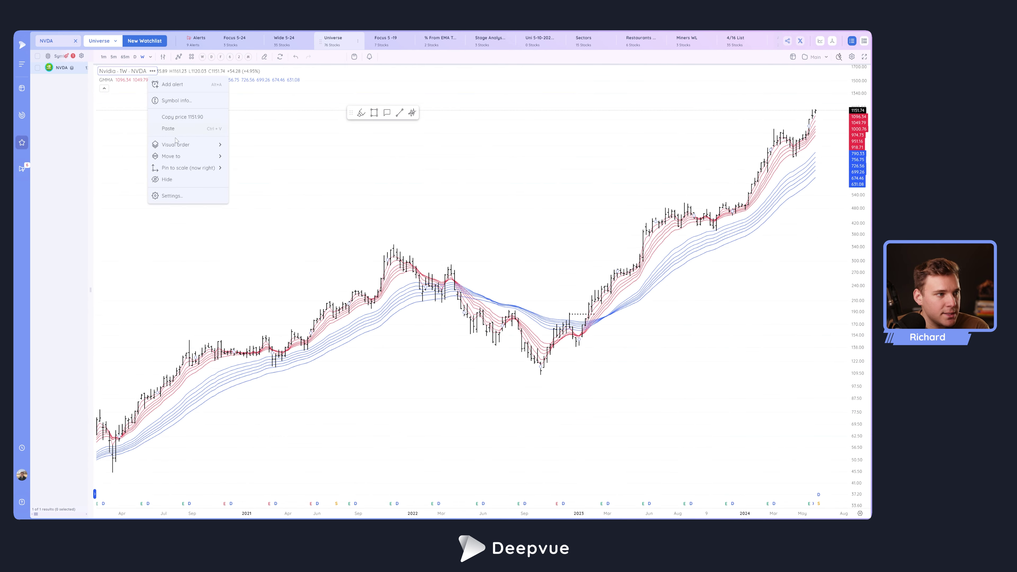
click(168, 179)
scroll(616, 321, up, 2)
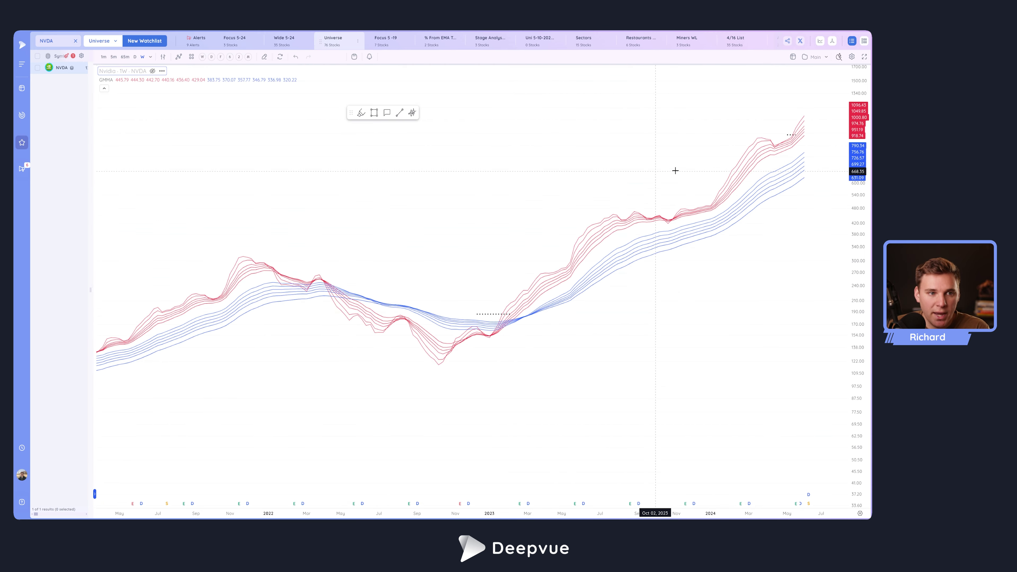
scroll(629, 257, down, 2)
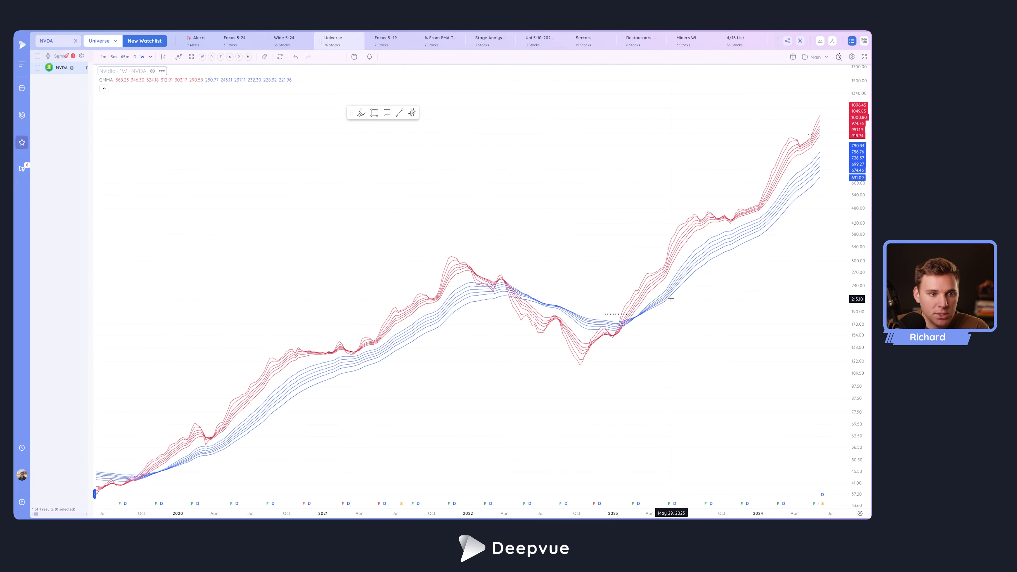
Step: Load the D preset daily layout with price, EMA/MA lines and volatility pane
click(212, 57)
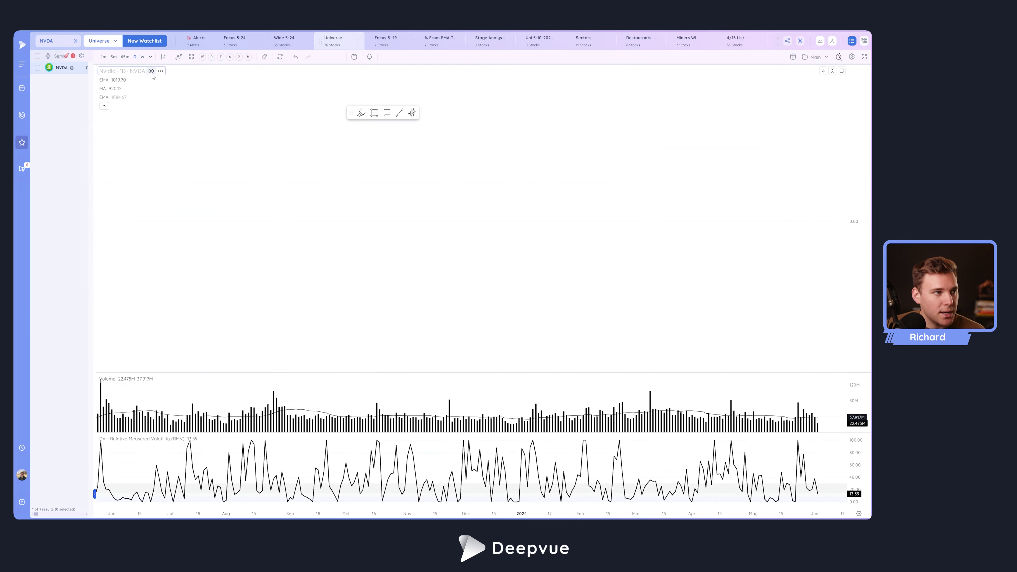
scroll(440, 164, down, 3)
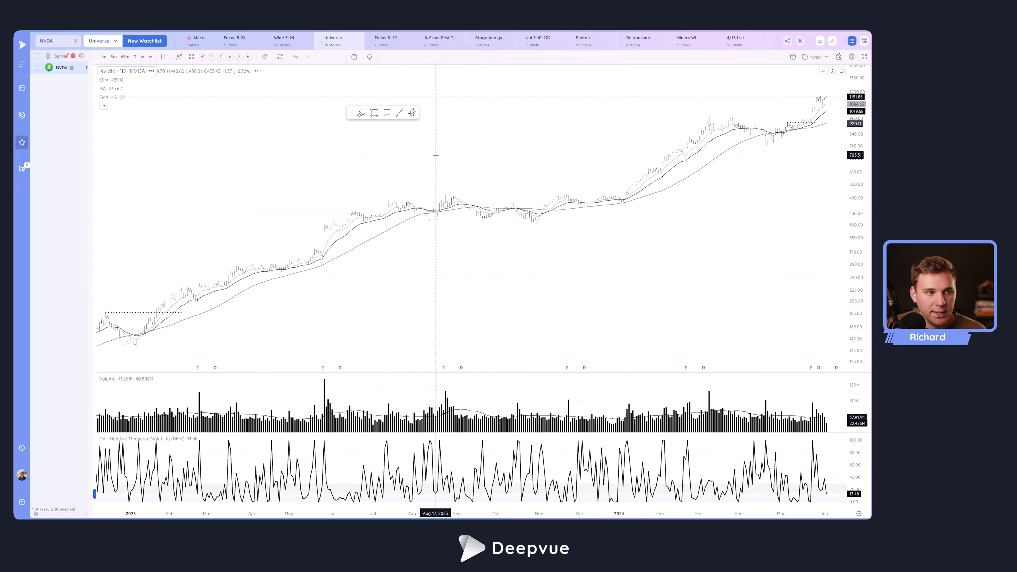
scroll(436, 155, up, 3)
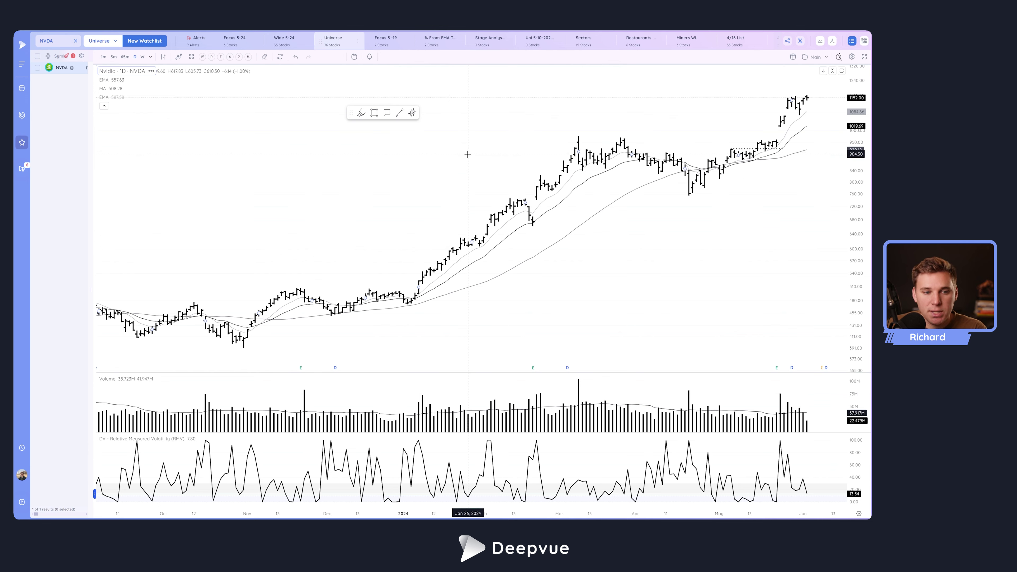
Step: Remove the Volume and RMV panes and the three EMA/MA lines from the chart
click(823, 384)
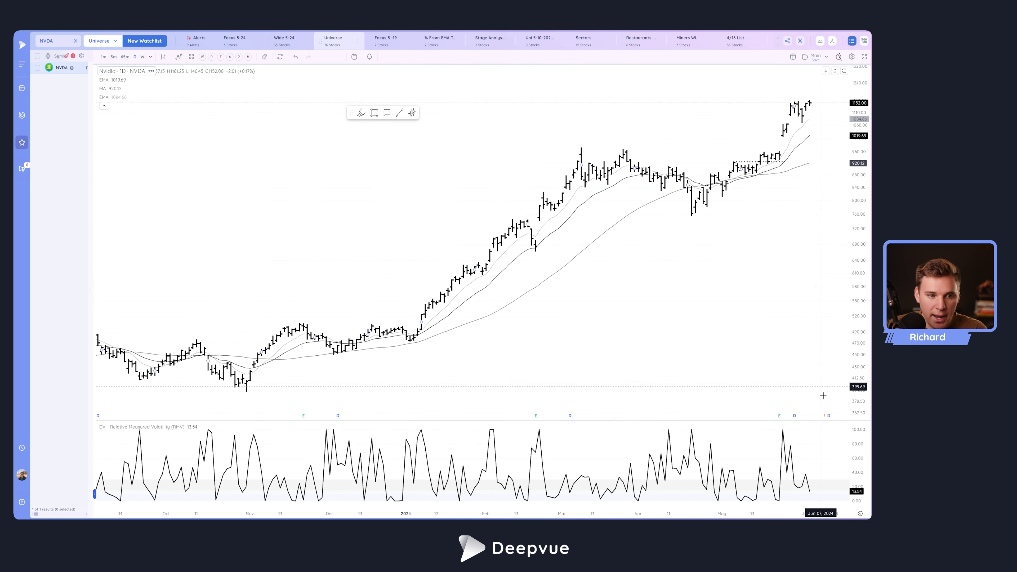
click(826, 426)
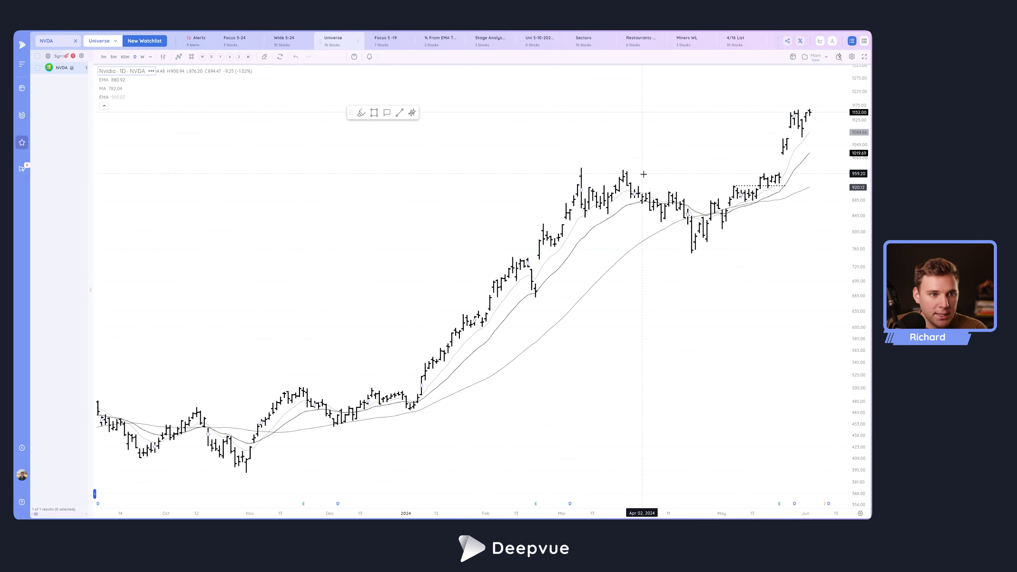
click(133, 97)
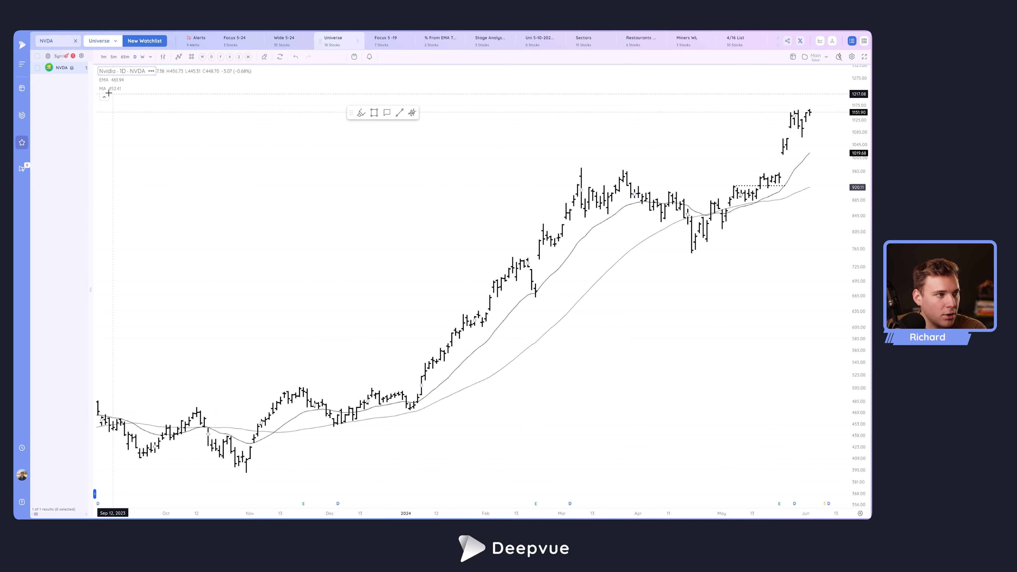
click(134, 88)
click(133, 80)
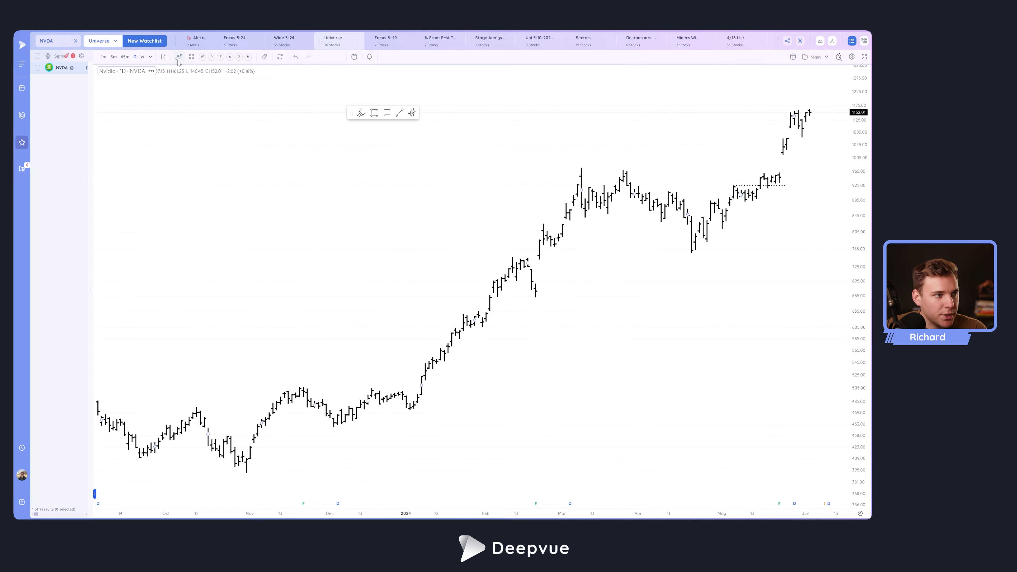
Step: Search indicators for 'GMM' and add Guppy Multiple Moving Average to the chart
click(179, 57)
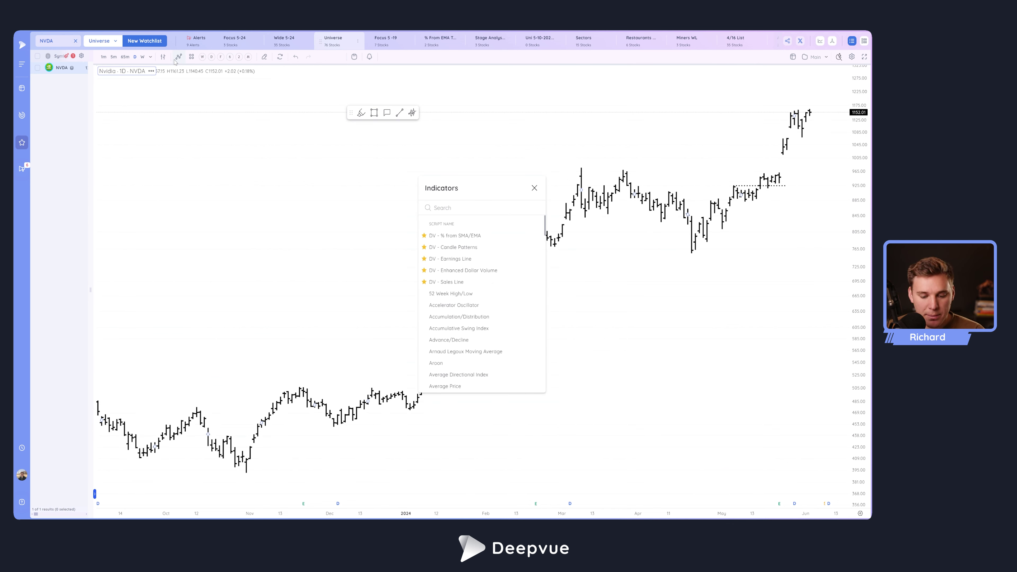
click(534, 188)
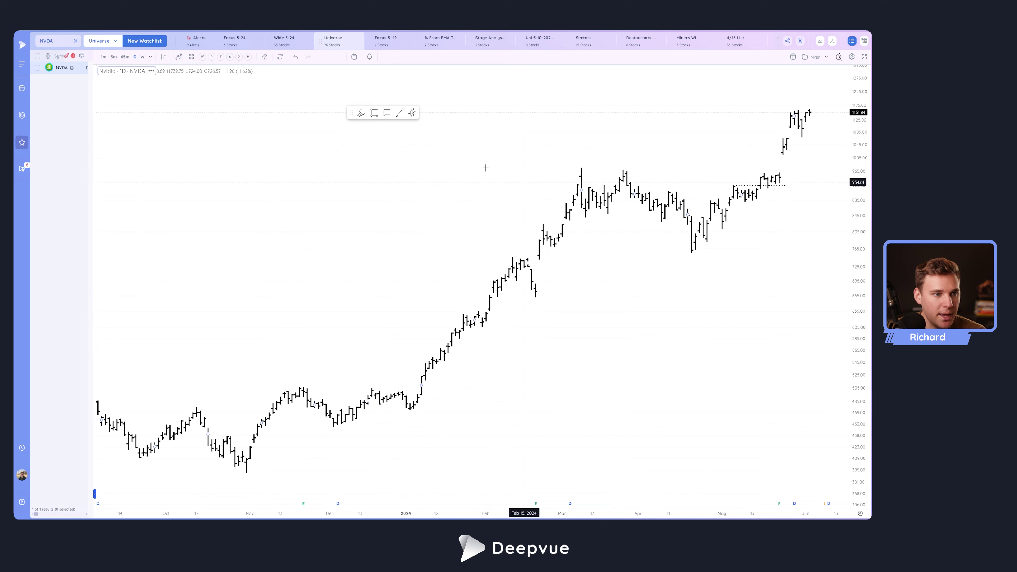
click(178, 58)
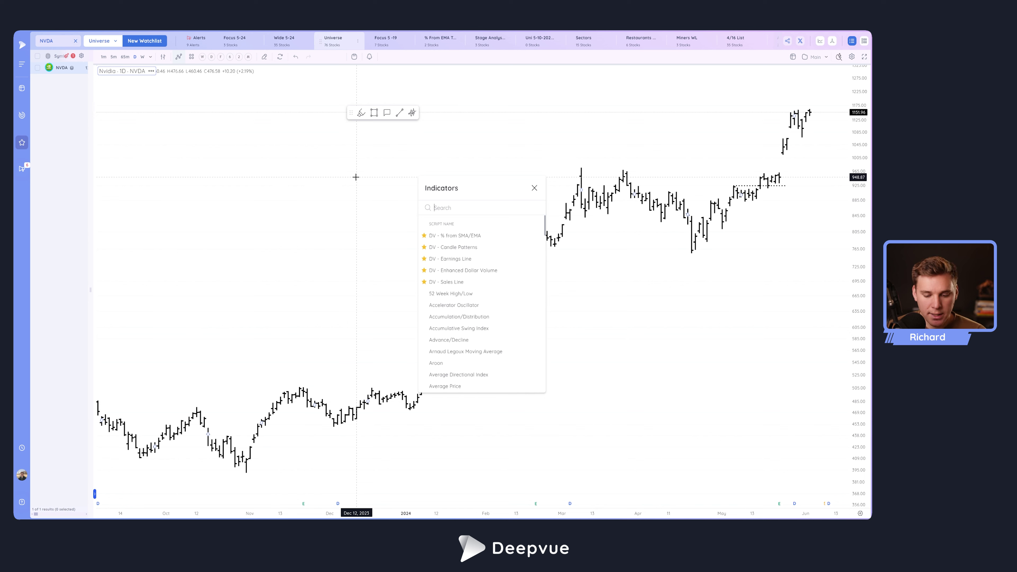
text(GMMA)
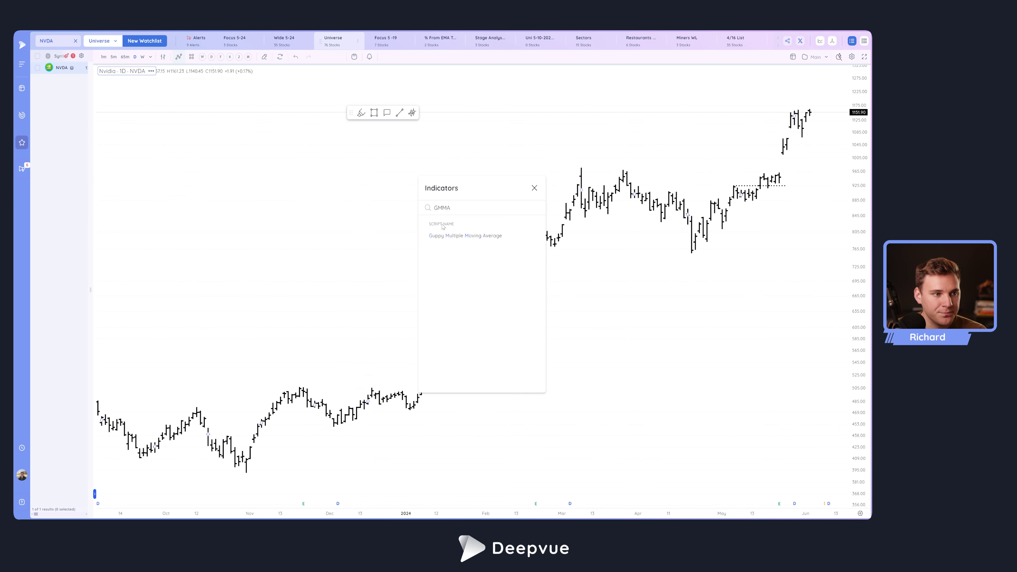
click(462, 236)
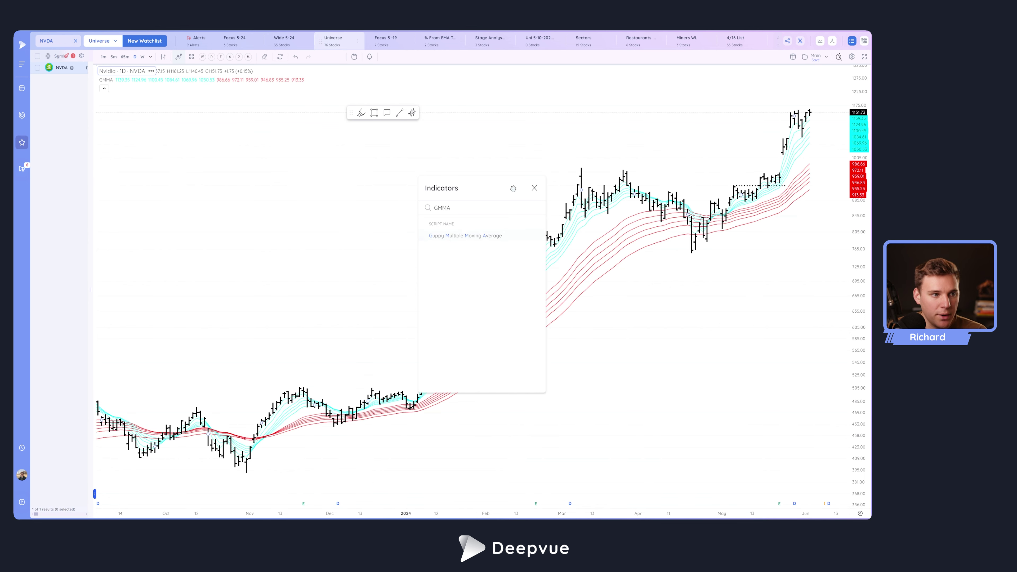
click(534, 188)
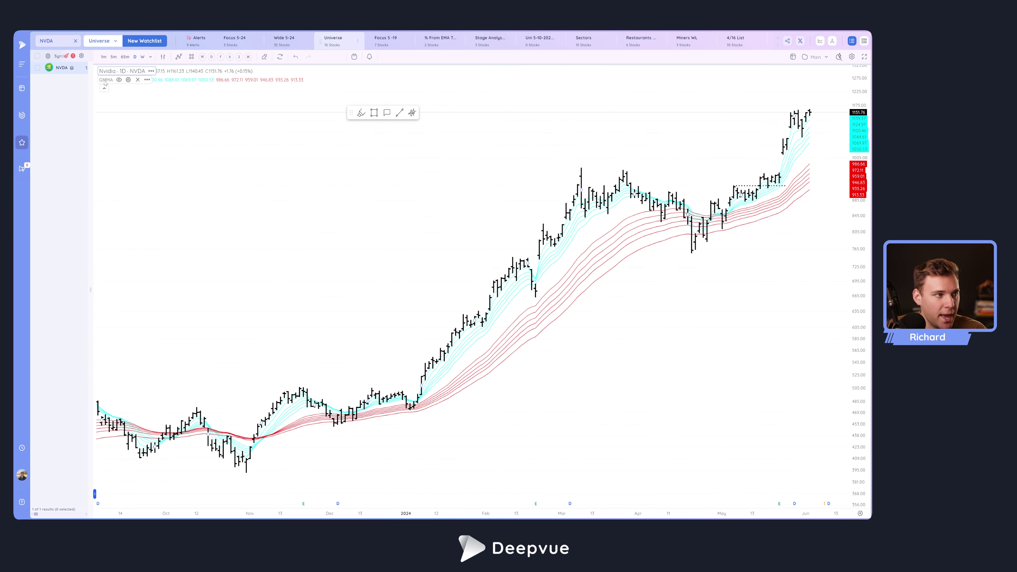
Step: In the GMMA Style settings, color the Trader EMA 1–6 lines red
click(128, 80)
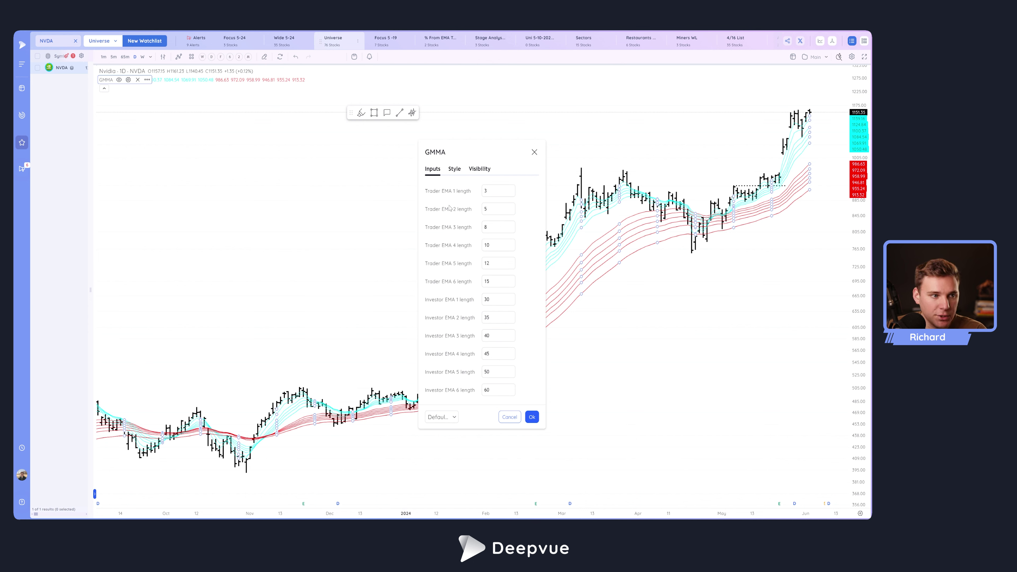
click(455, 169)
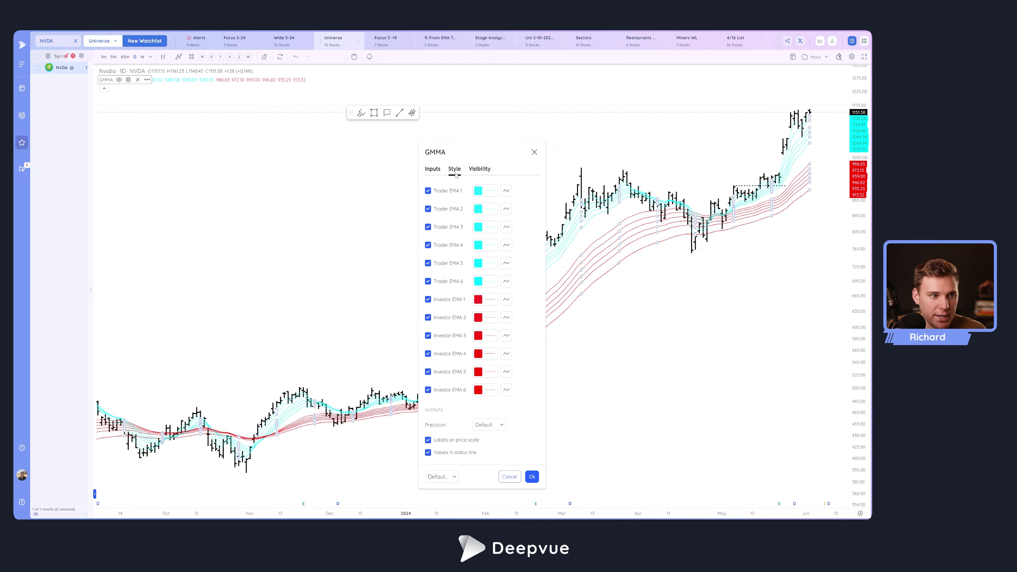
click(483, 193)
click(525, 214)
click(466, 200)
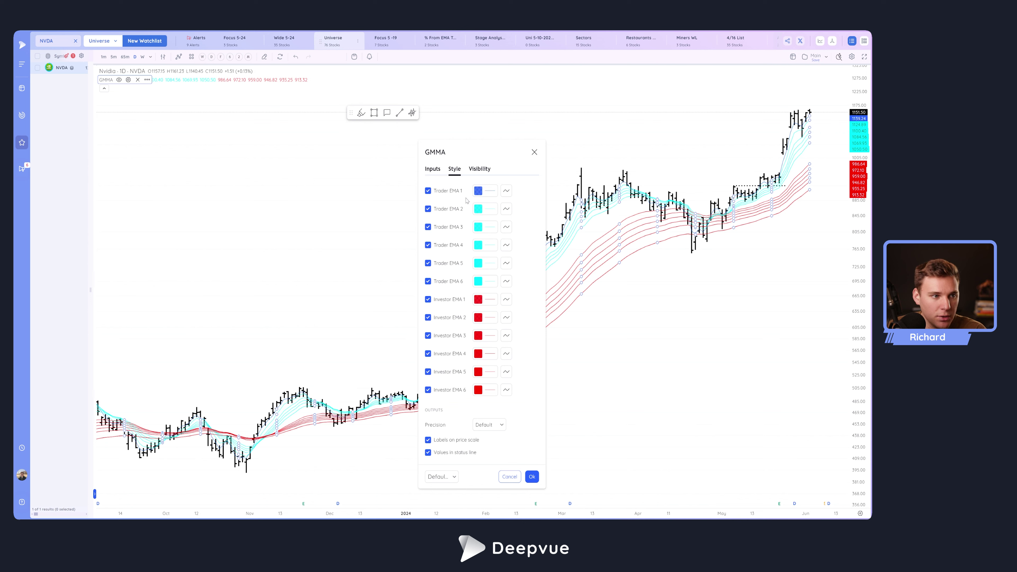
click(484, 212)
click(524, 231)
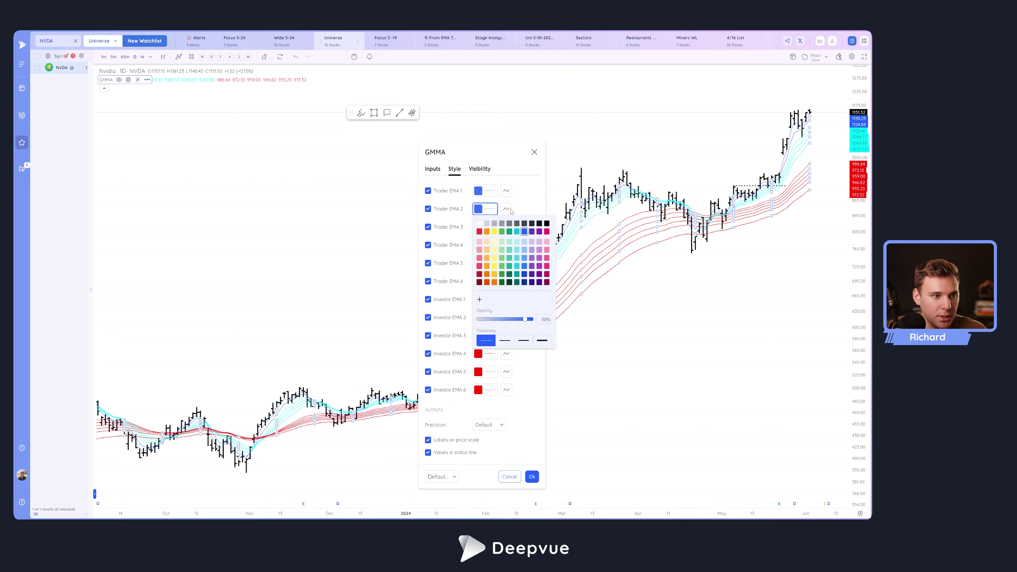
click(532, 201)
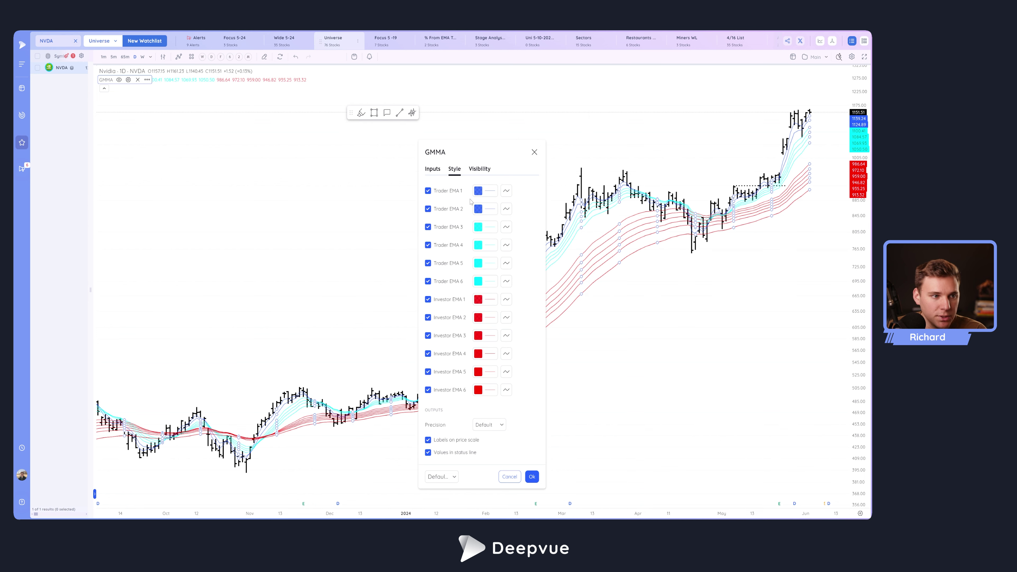
click(478, 191)
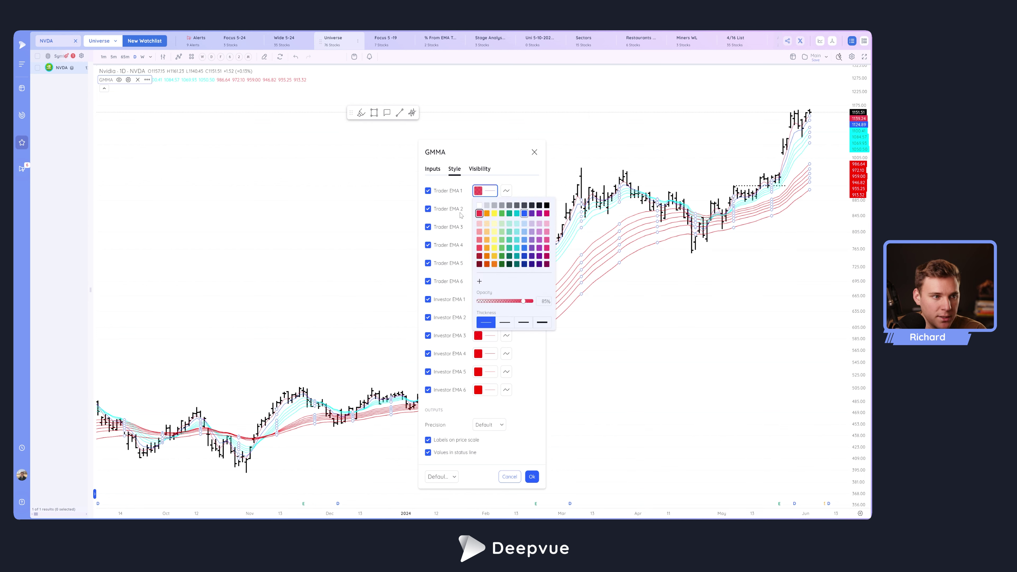
click(479, 208)
click(479, 232)
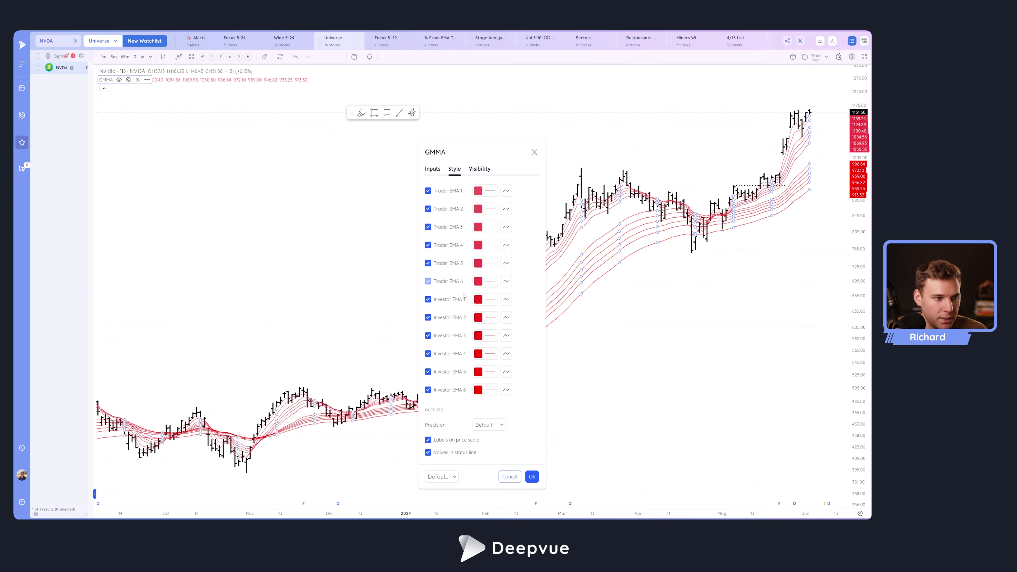
Step: Color the Investor EMA 1–6 lines blue and apply the GMMA settings with Ok
click(489, 300)
click(524, 323)
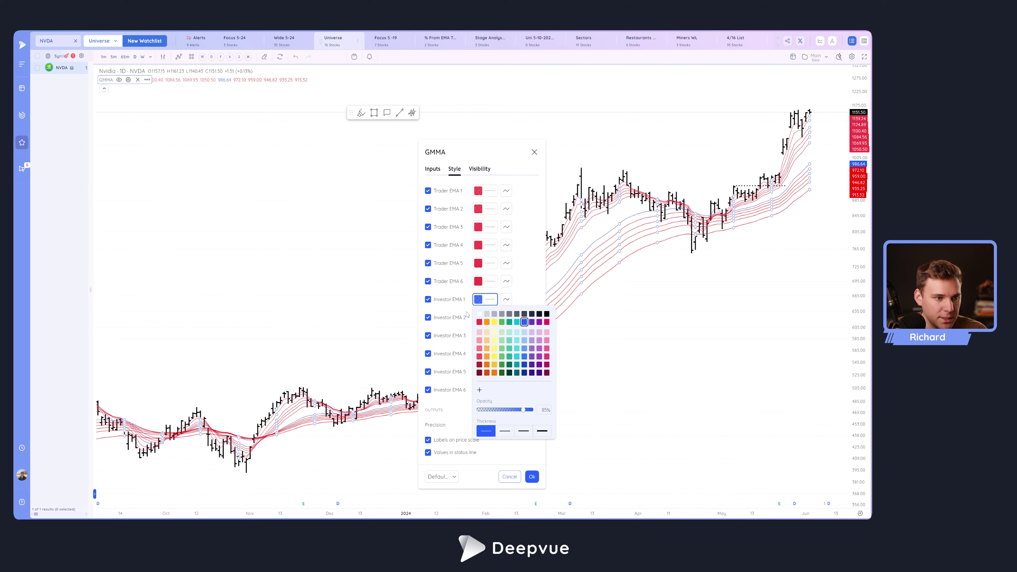
click(465, 312)
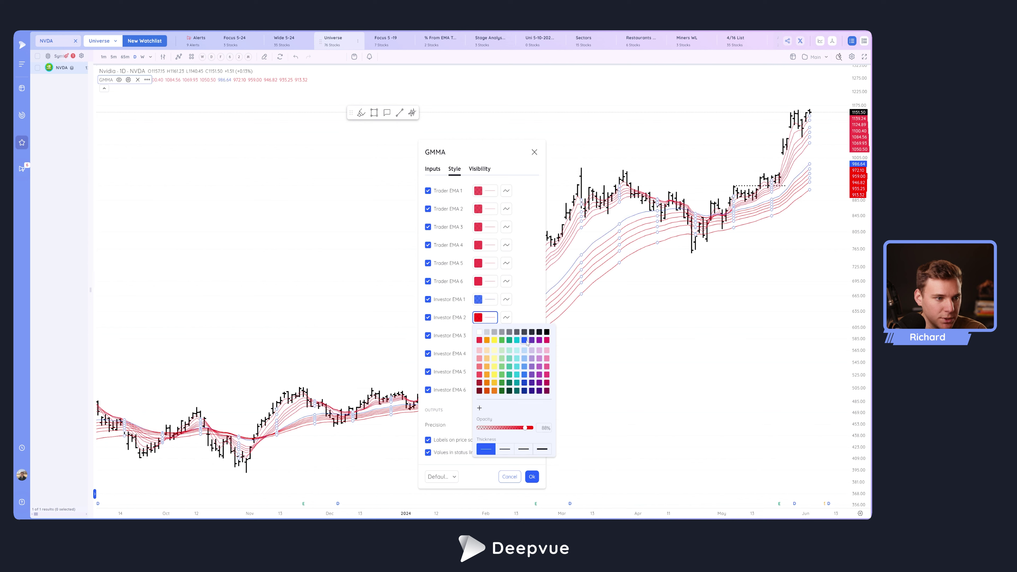
click(478, 320)
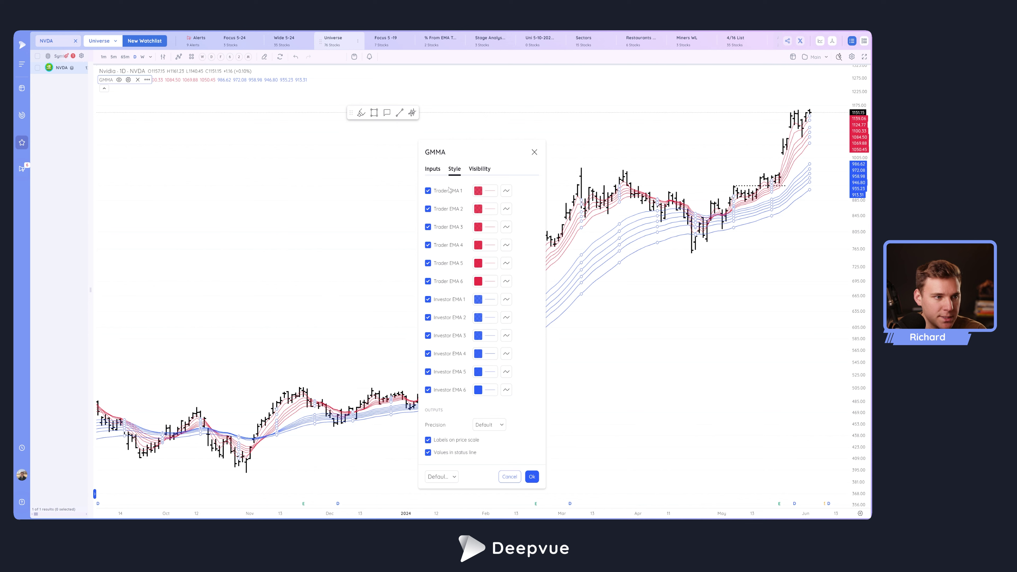
click(434, 169)
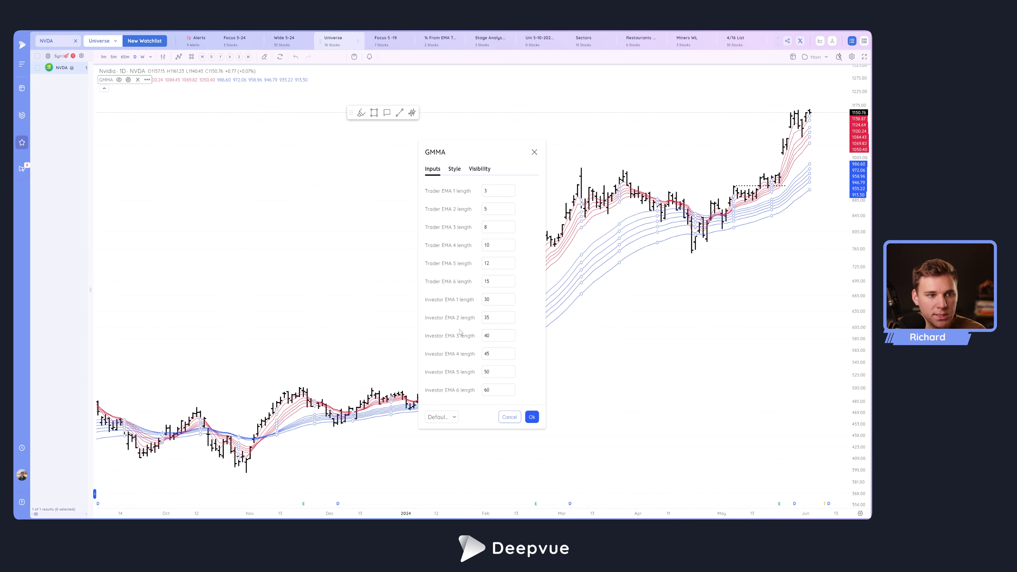
click(455, 170)
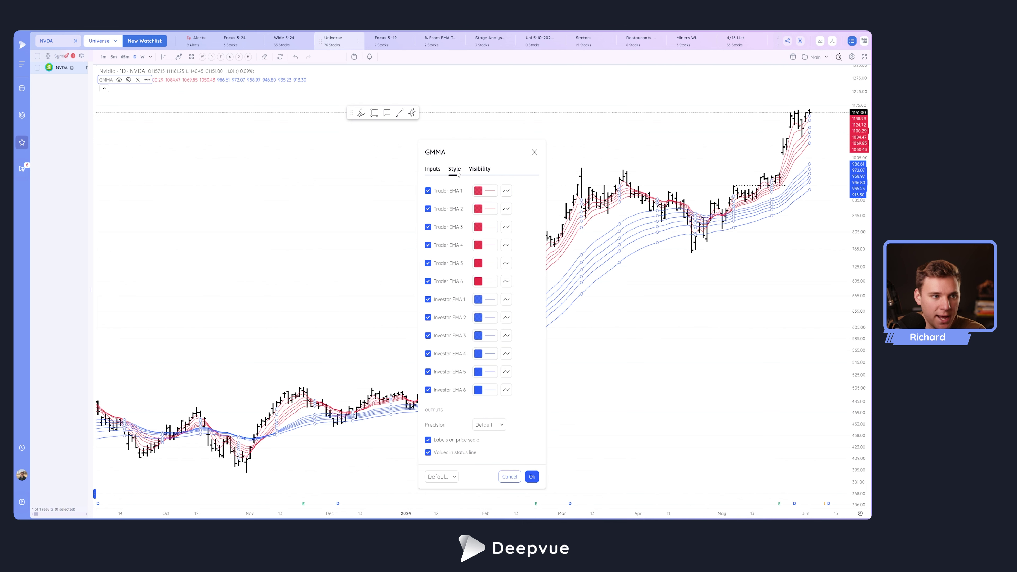
click(480, 170)
click(436, 168)
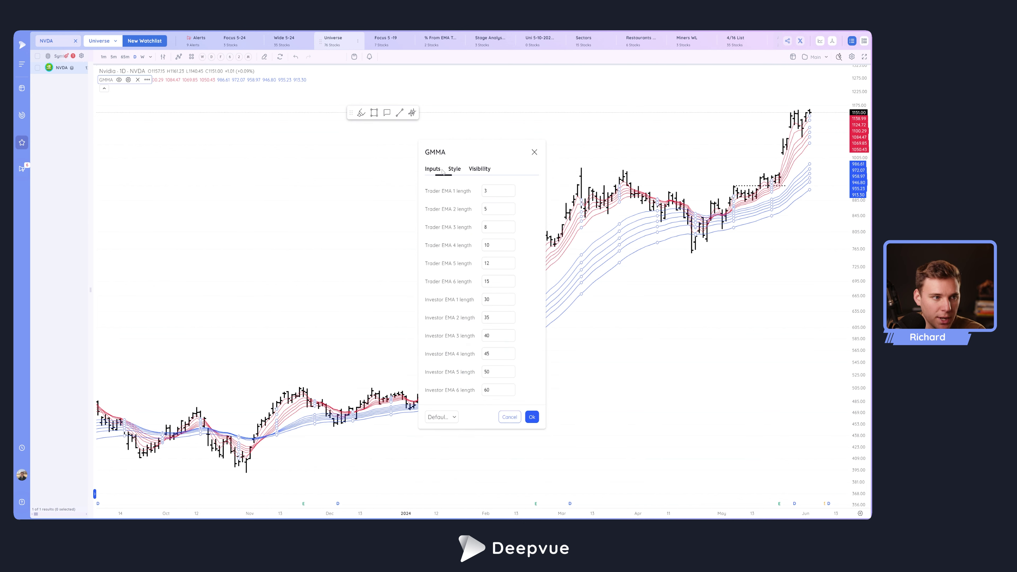
click(532, 417)
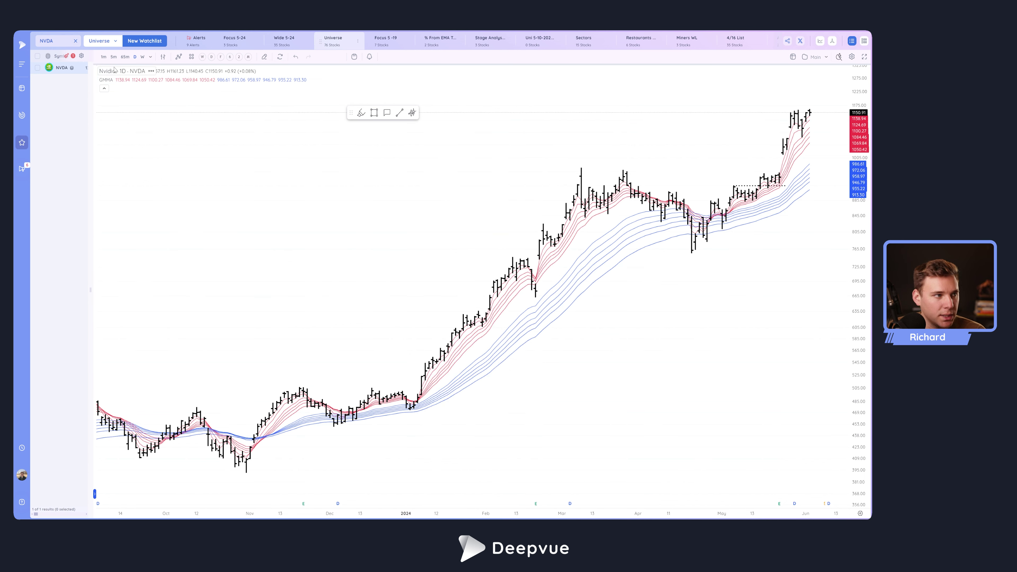
Step: Hide the NVDA price series so only the red and blue GMMA ribbons show
click(152, 72)
mouse_move(180, 138)
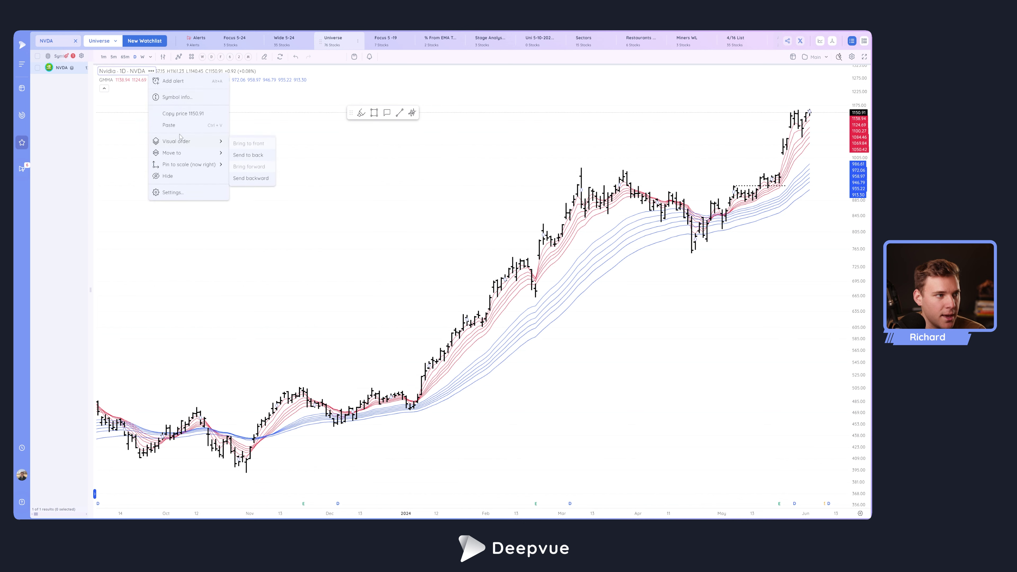
click(173, 176)
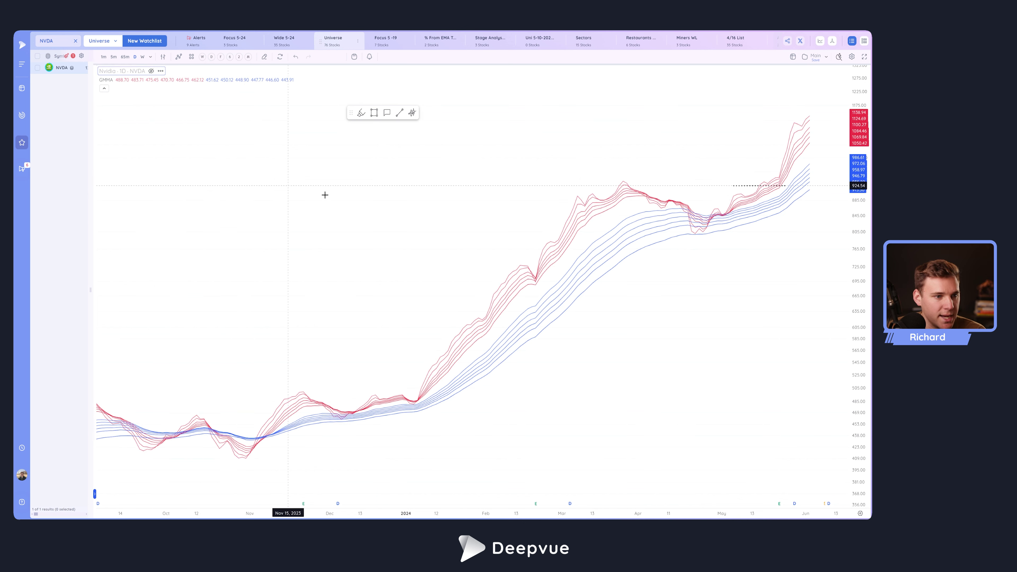
scroll(560, 234, down, 5)
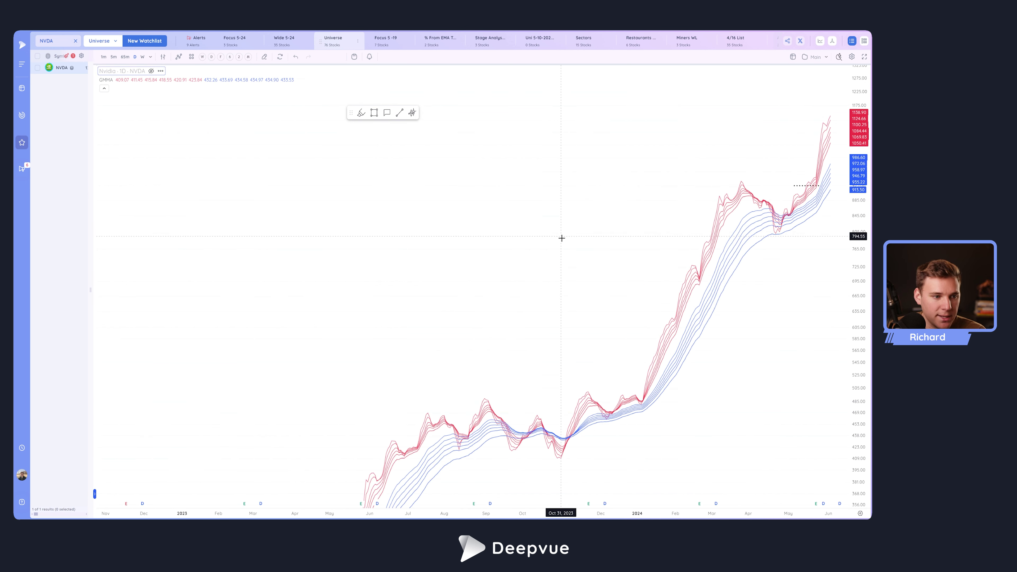
scroll(564, 238, up, 3)
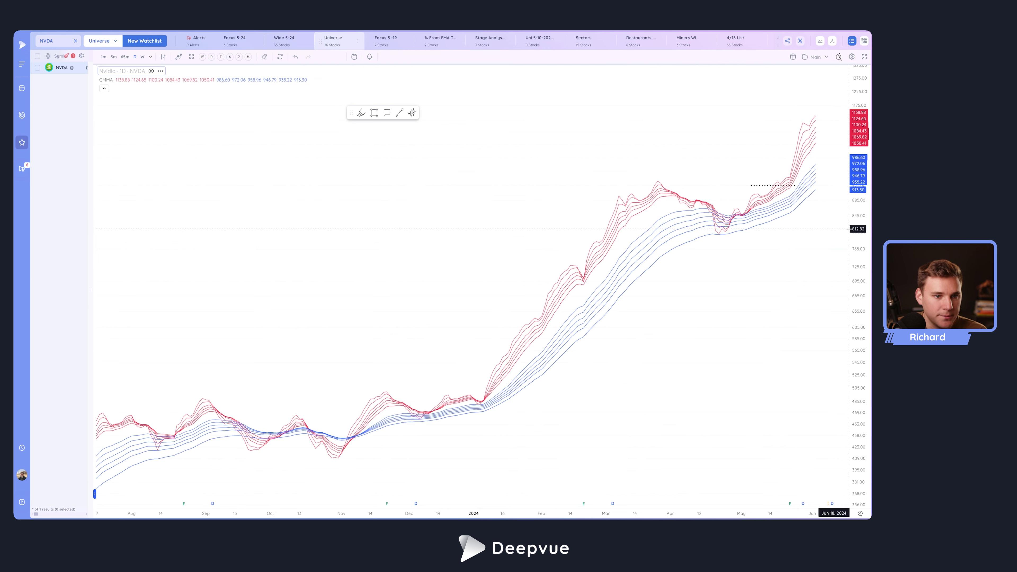
Step: Rescale the price axis so the ribbons fill the chart height, showing early 2023–June 2024
right_click(858, 232)
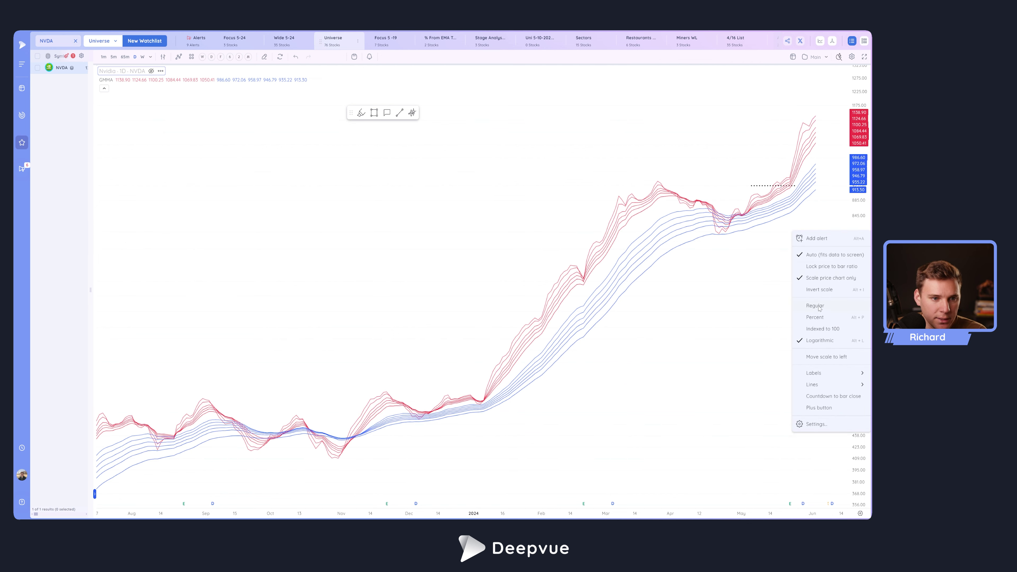
click(731, 307)
scroll(623, 300, down, 5)
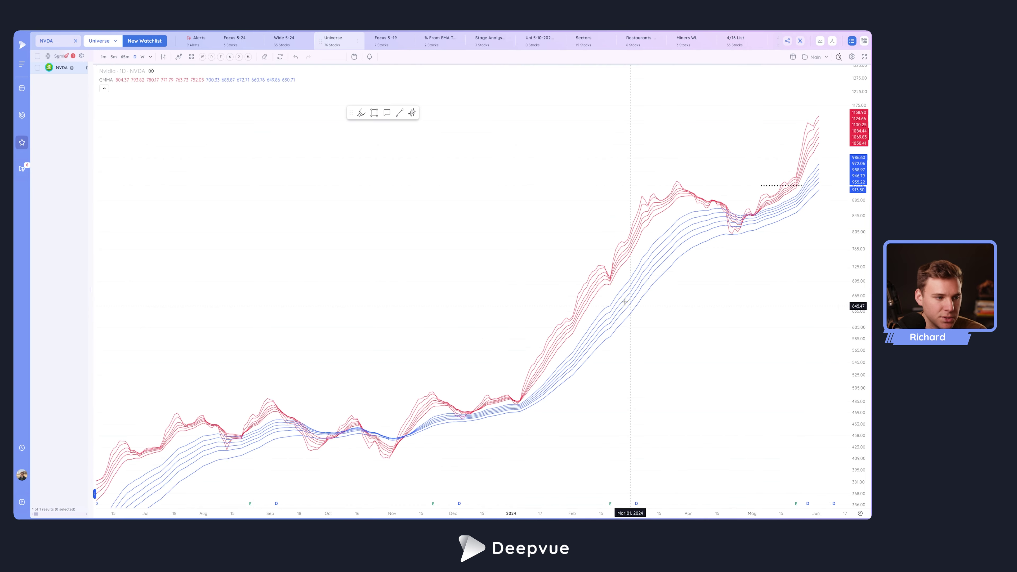
drag(856, 207, 685, 353)
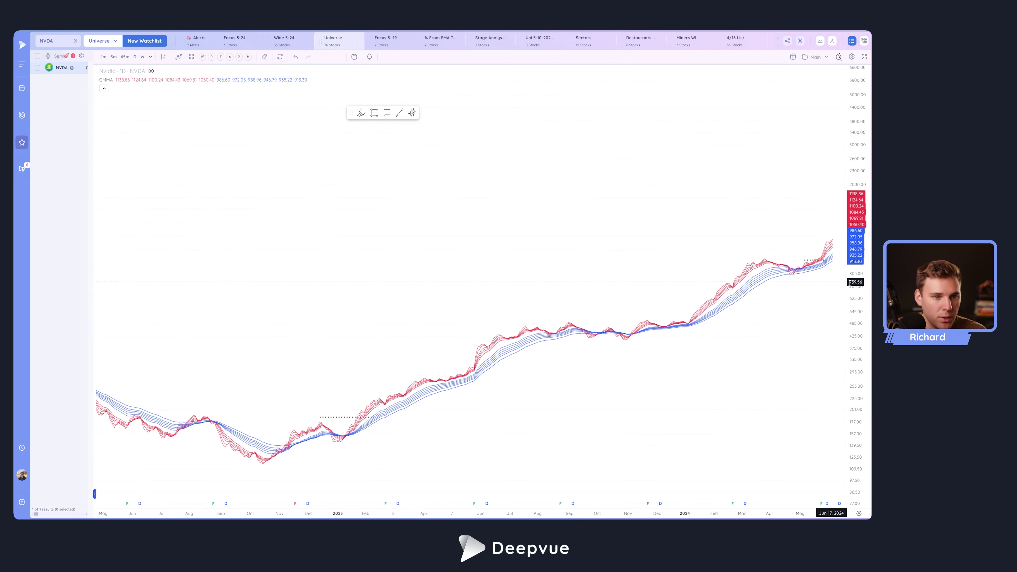
drag(855, 283, 844, 188)
drag(765, 367, 749, 251)
scroll(721, 232, up, 3)
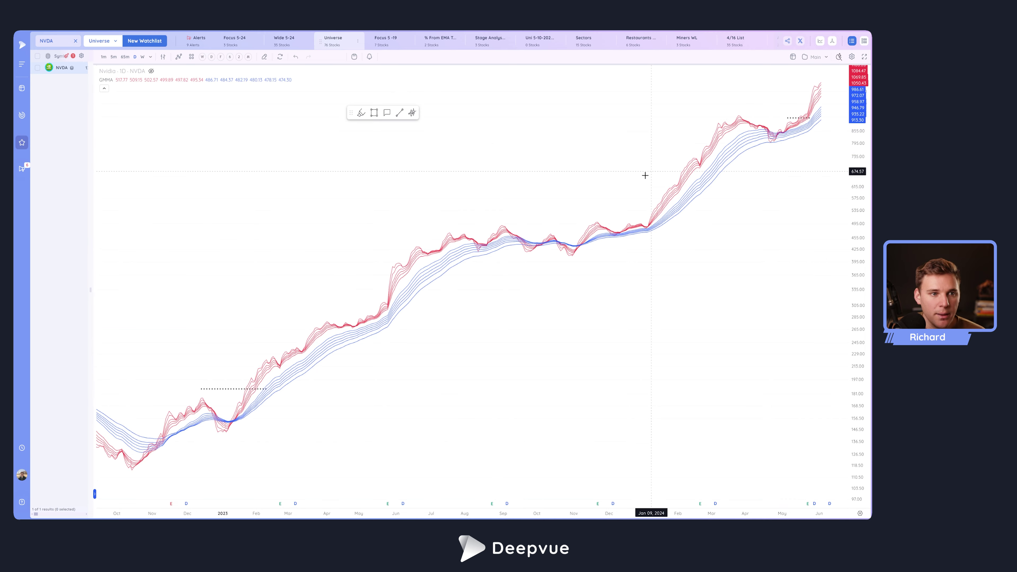
scroll(651, 165, up, 4)
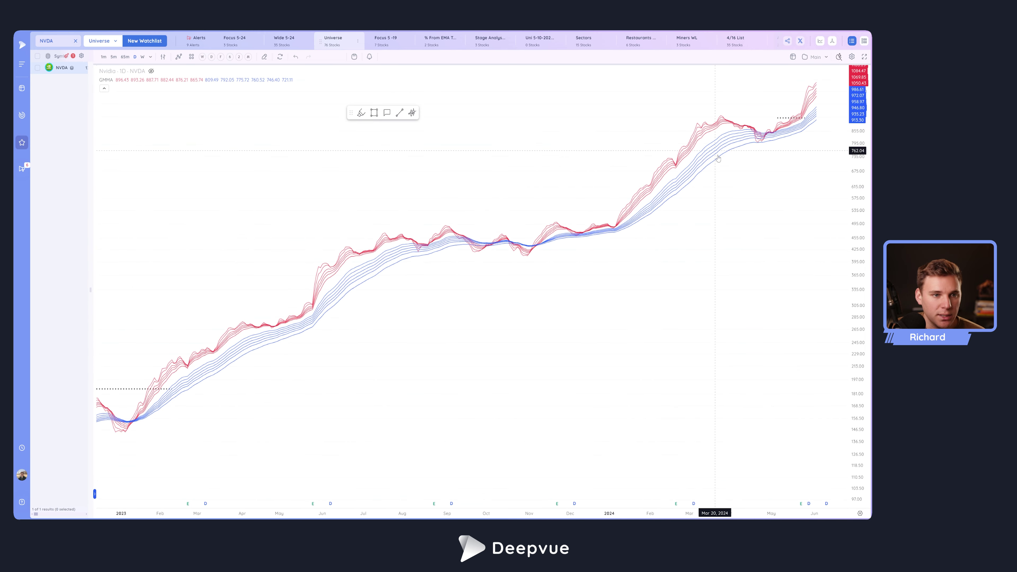
Step: Search indicators for 'moving' and add a Moving Average to the NVDA chart
click(179, 57)
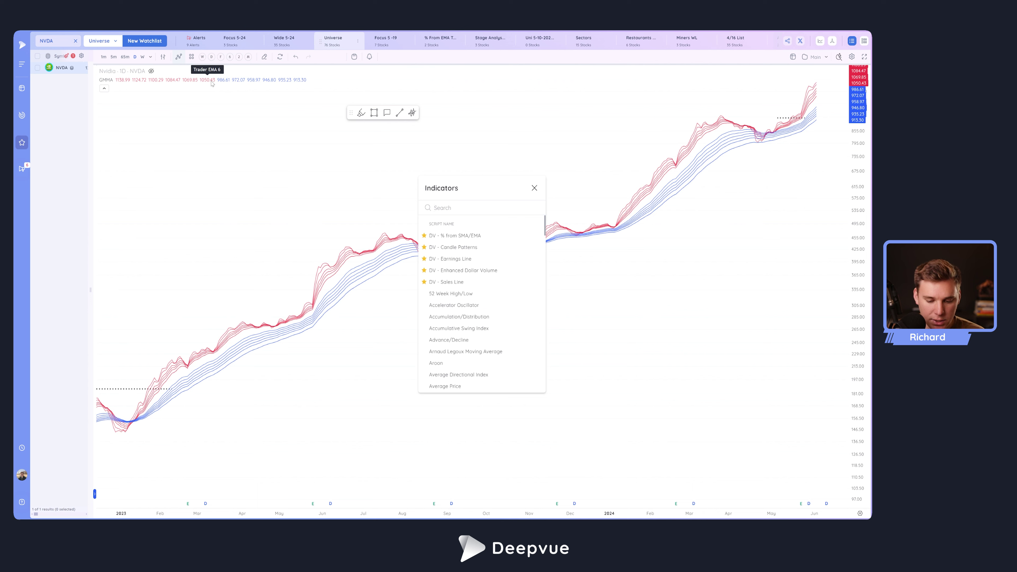
text(movin)
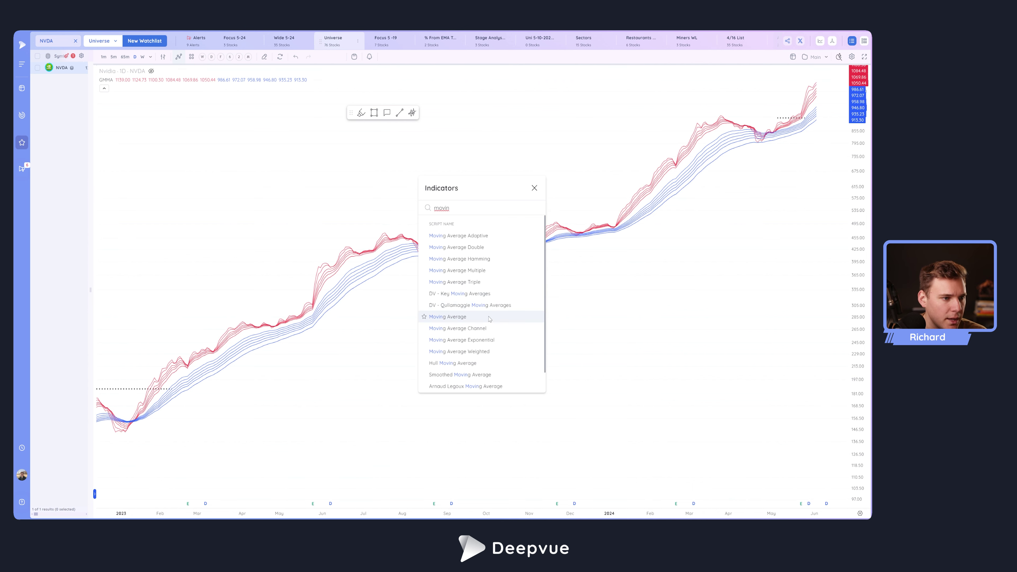
click(488, 317)
click(534, 190)
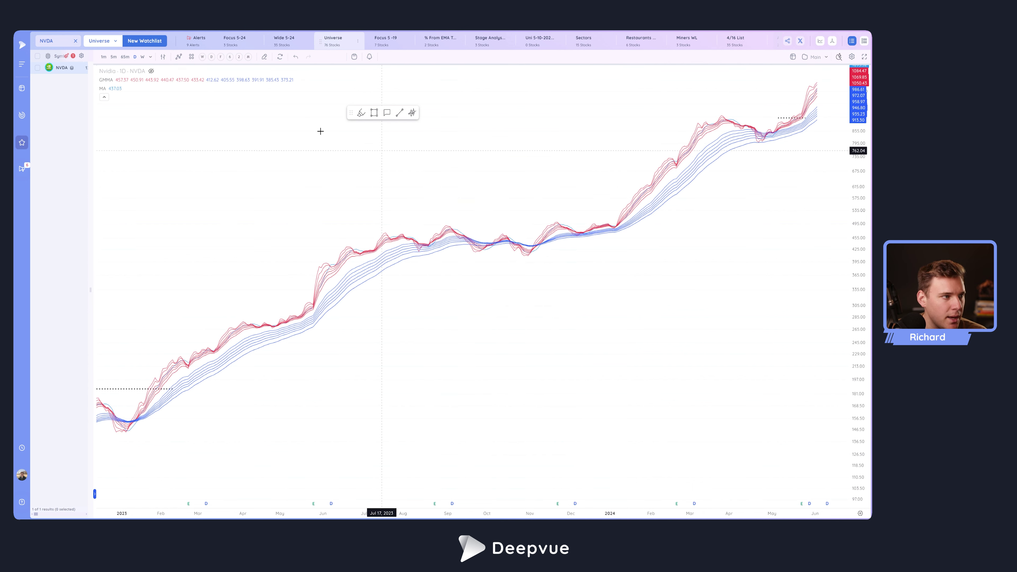
Step: Set the Moving Average length to 1 with a thicker black plot line and apply
click(121, 89)
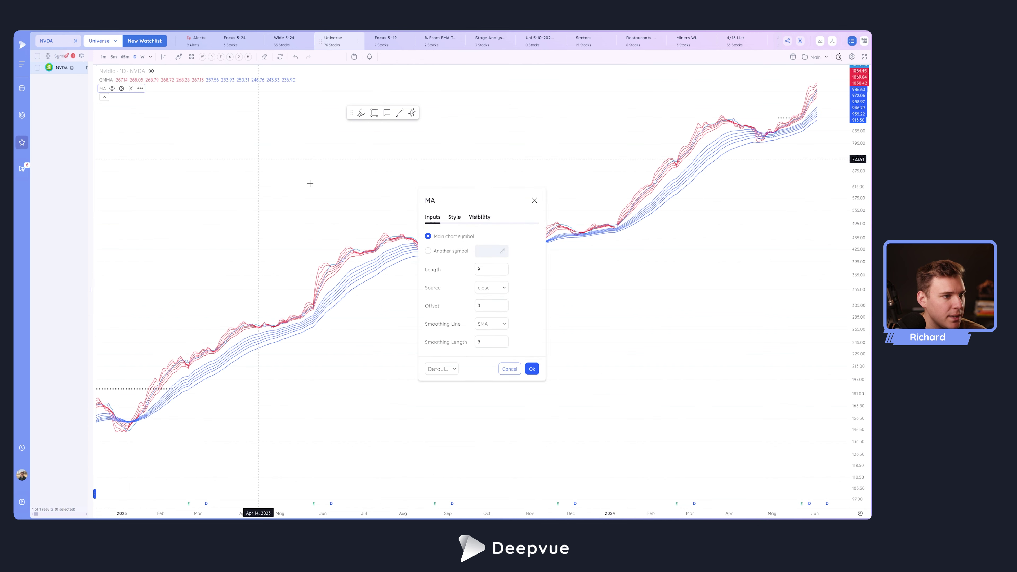
click(493, 272)
text(1)
click(455, 217)
click(484, 239)
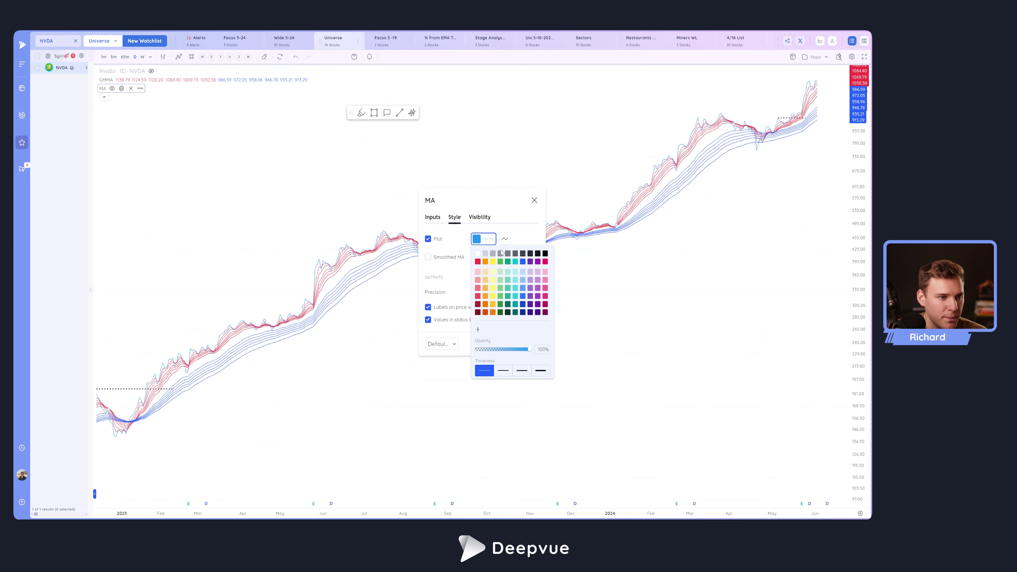
click(545, 254)
click(504, 239)
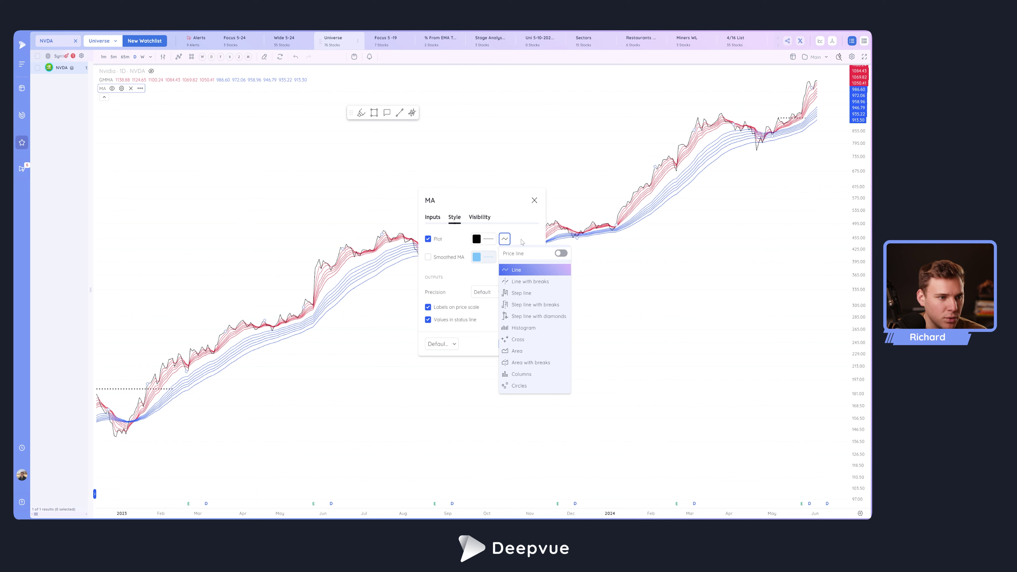
click(505, 239)
click(483, 239)
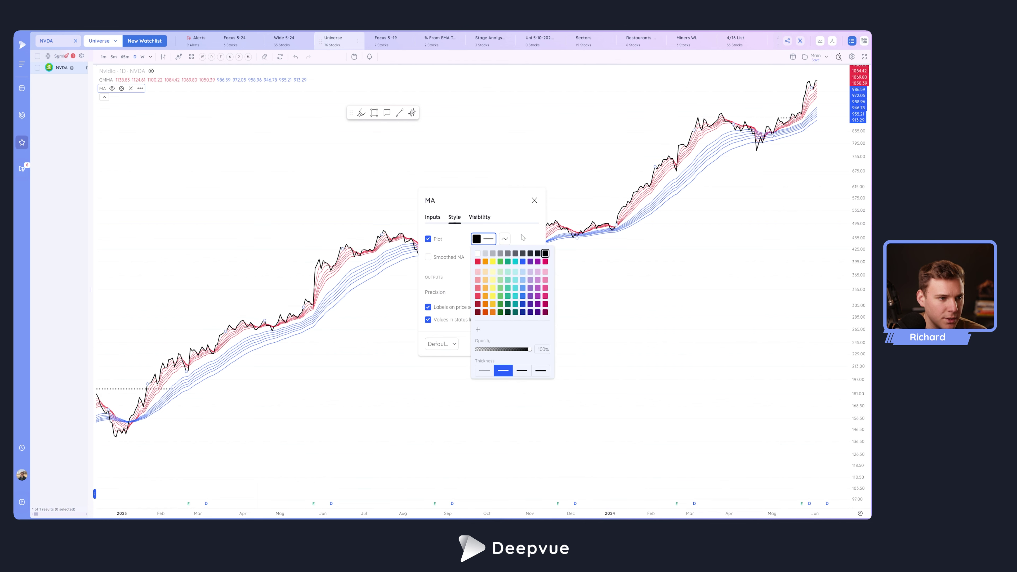
click(505, 239)
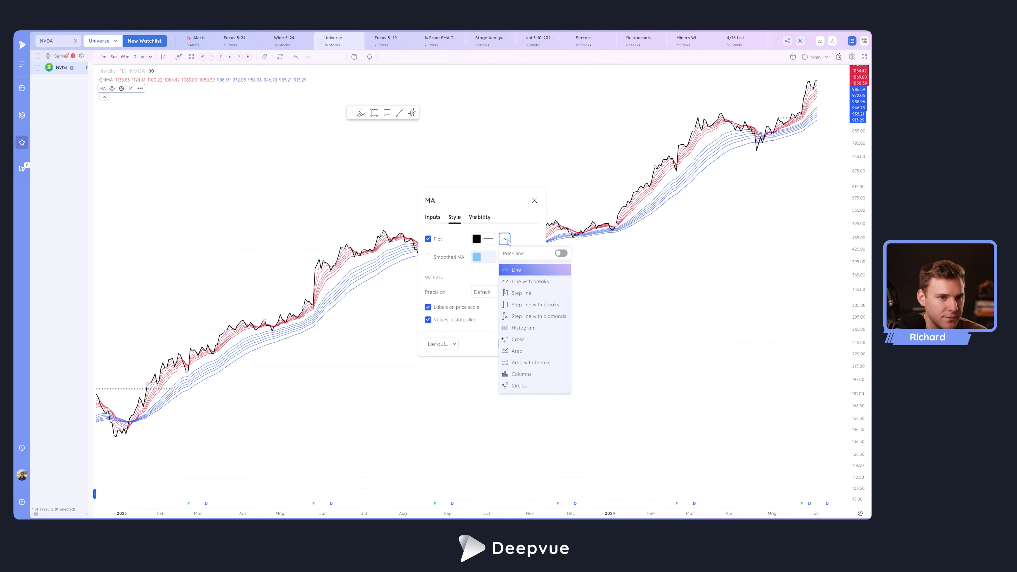
click(460, 279)
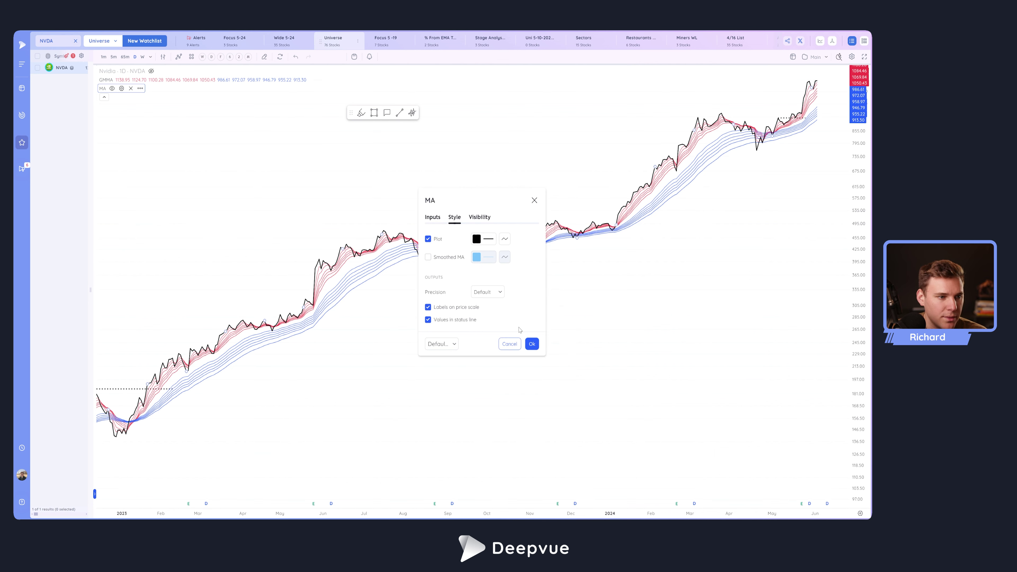
click(537, 347)
scroll(601, 218, up, 4)
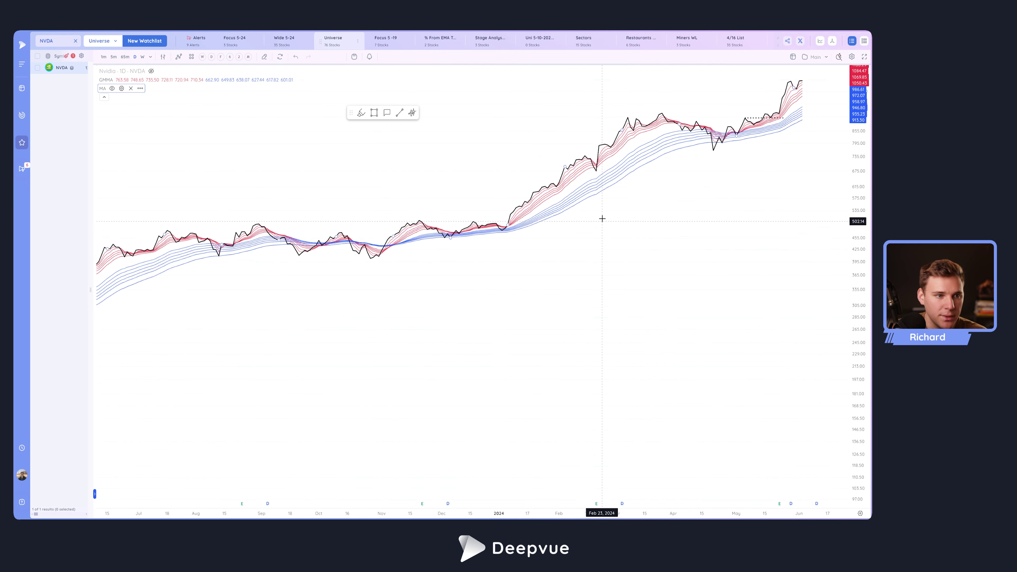
scroll(621, 161, down, 3)
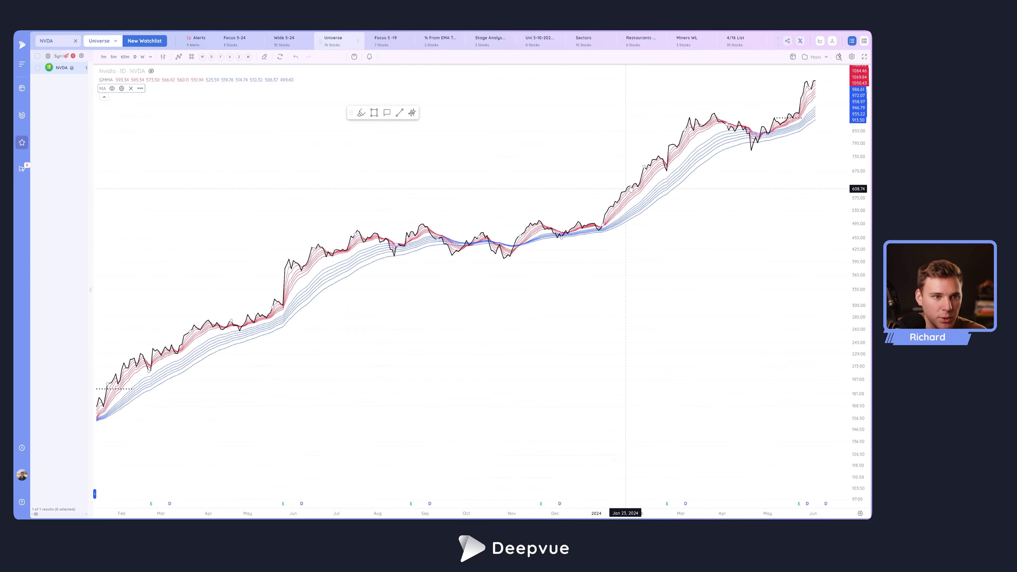
scroll(735, 147, up, 3)
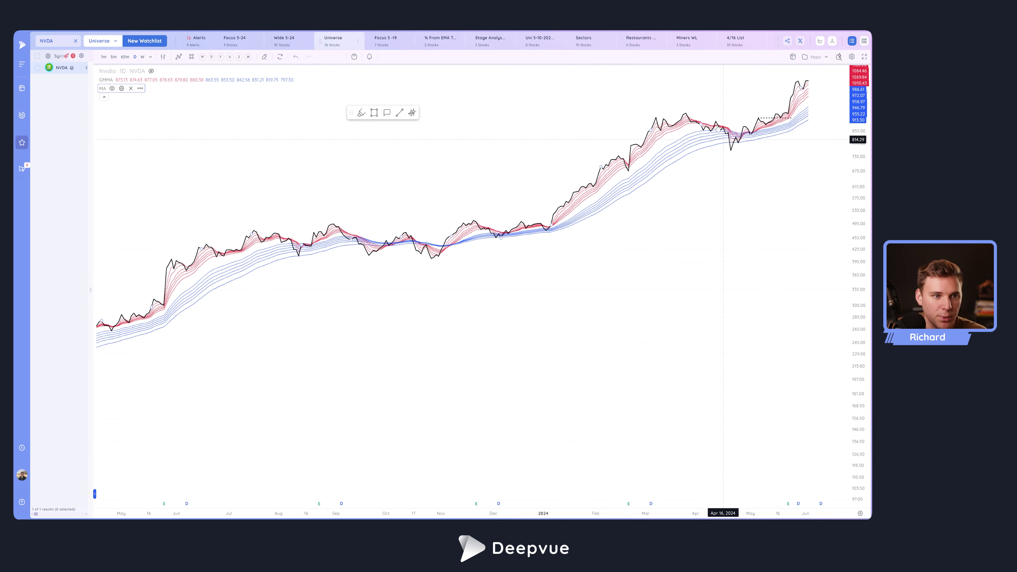
scroll(717, 161, down, 5)
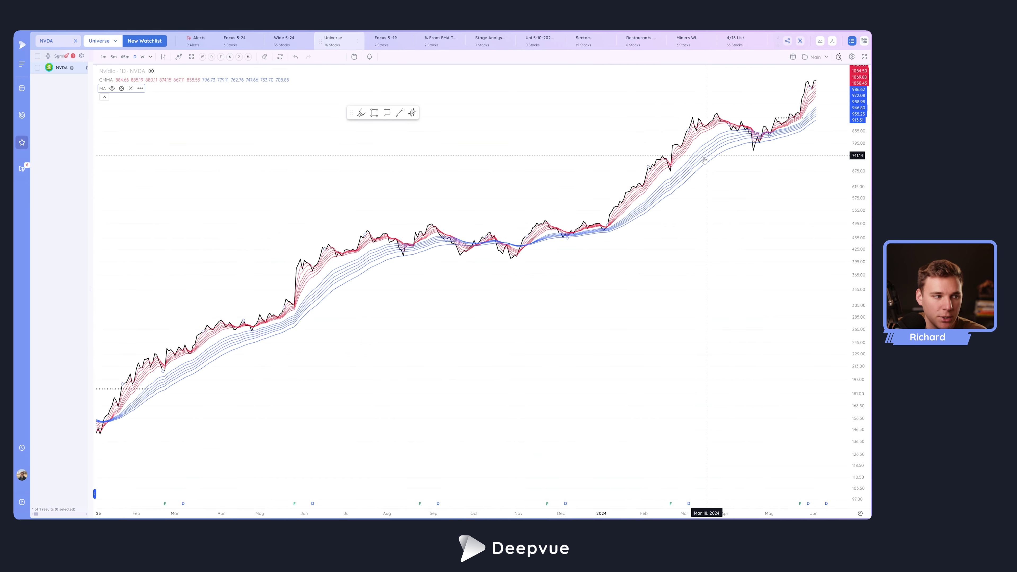
scroll(426, 328, down, 3)
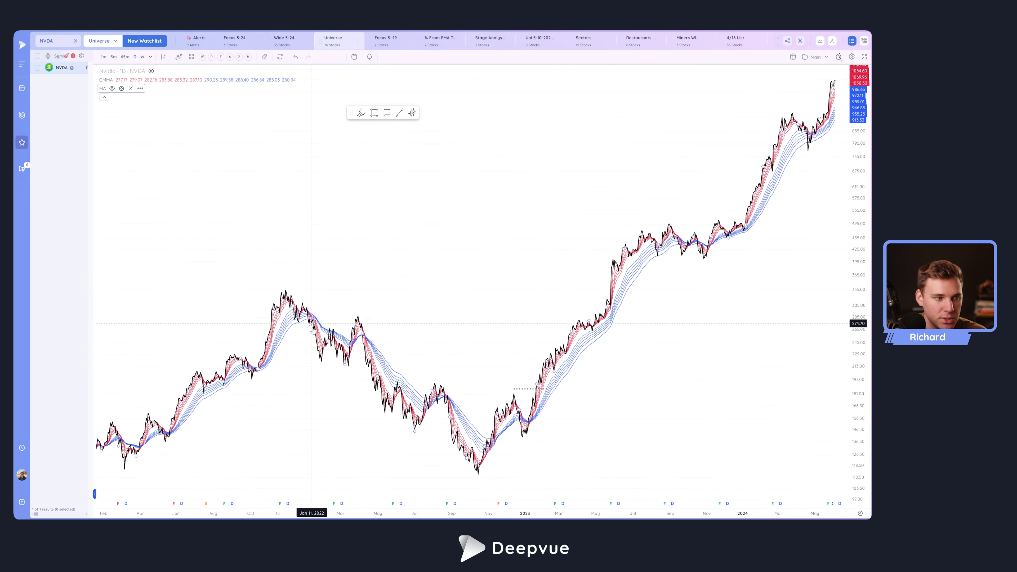
scroll(437, 316, up, 4)
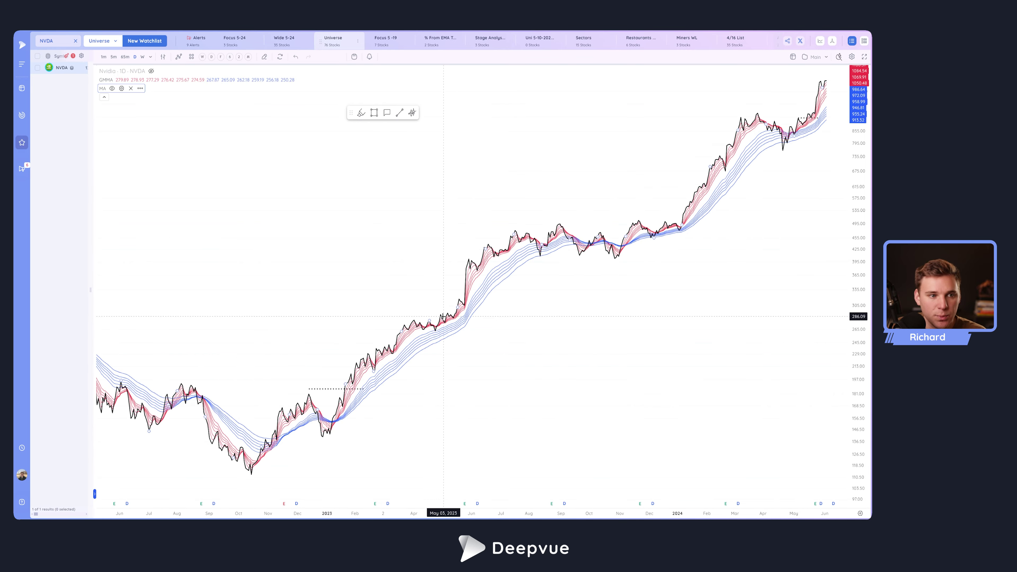
scroll(437, 314, down, 3)
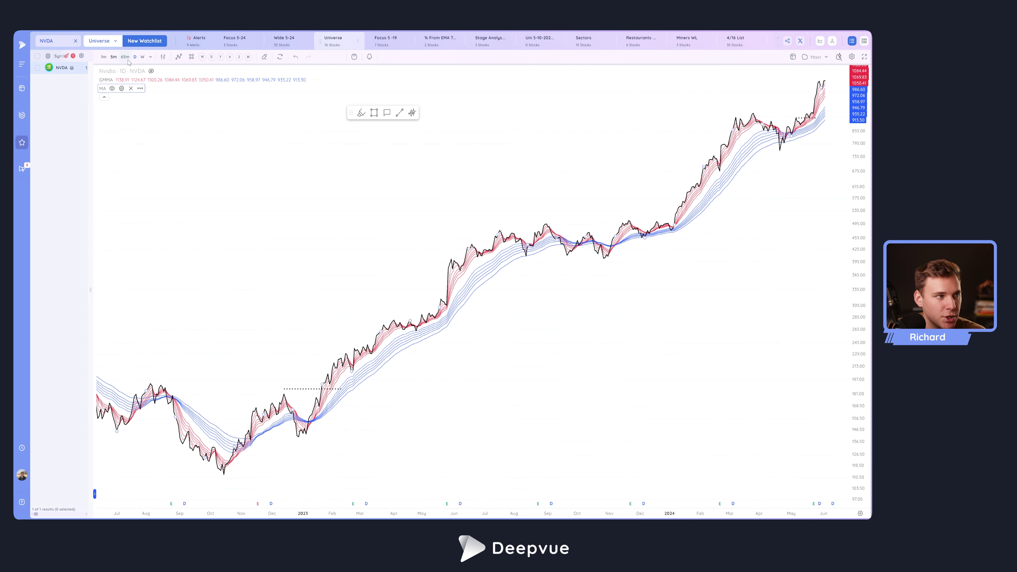
Step: Switch NVDA to weekly bars and zoom in and out to compare the GMMA ribbons across years
click(142, 56)
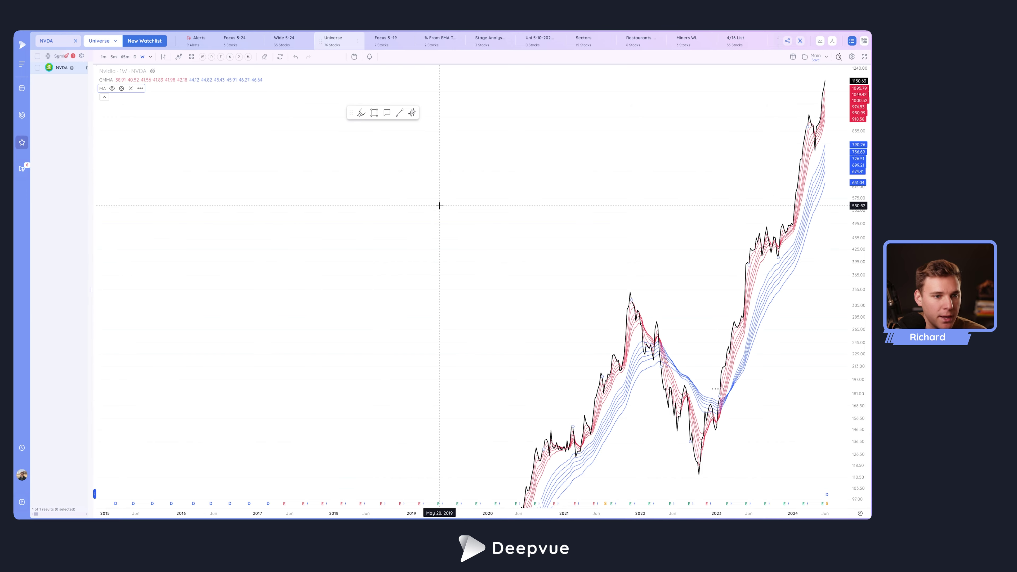
scroll(438, 205, down, 5)
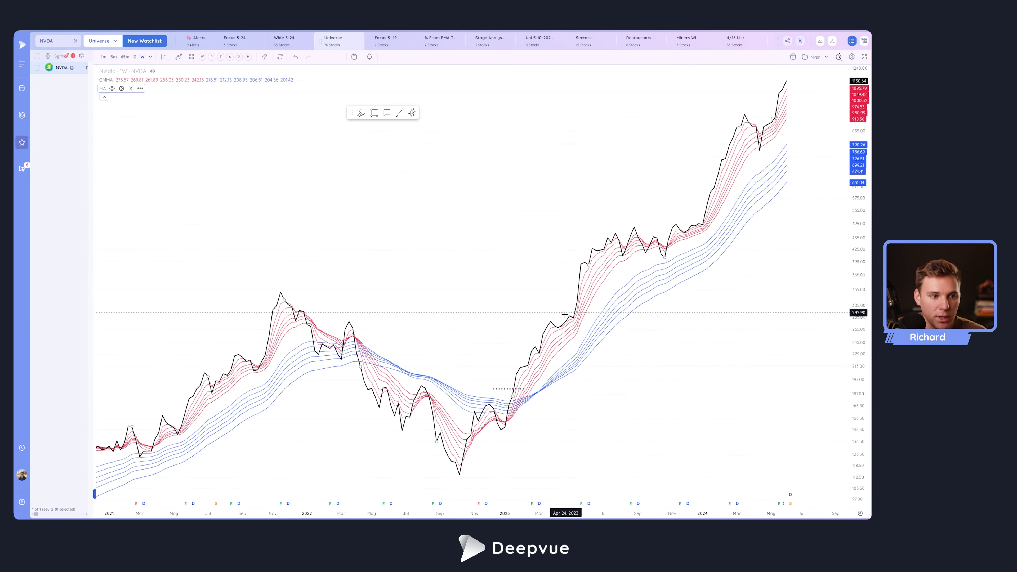
scroll(564, 306, up, 2)
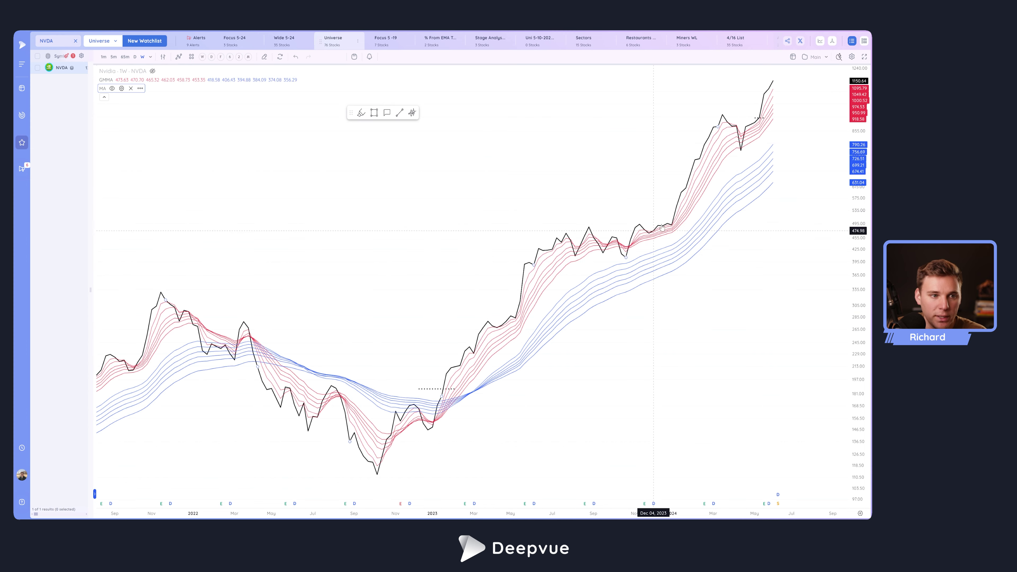
scroll(562, 312, up, 1)
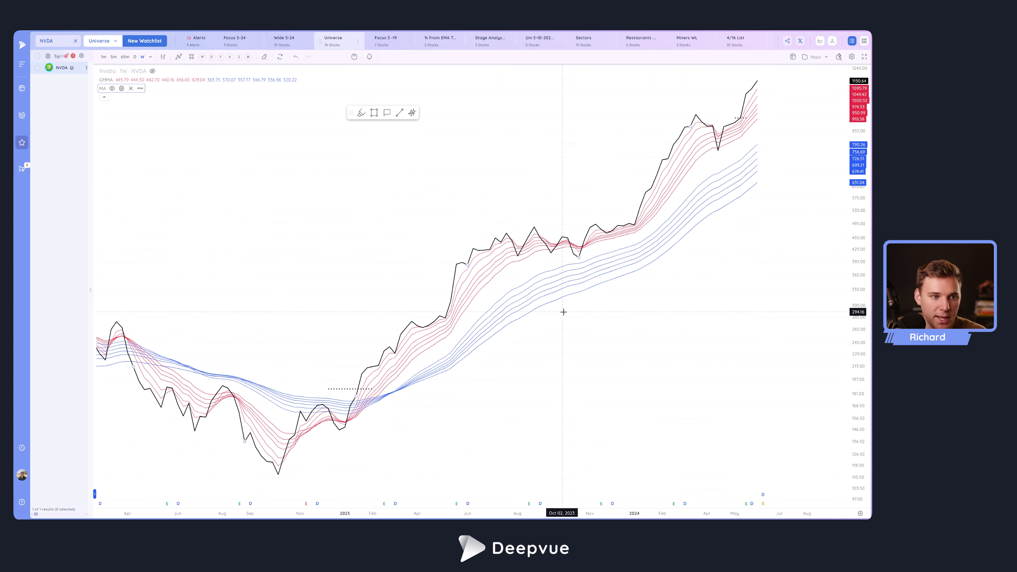
scroll(563, 314, down, 3)
scroll(564, 315, up, 2)
scroll(560, 313, down, 3)
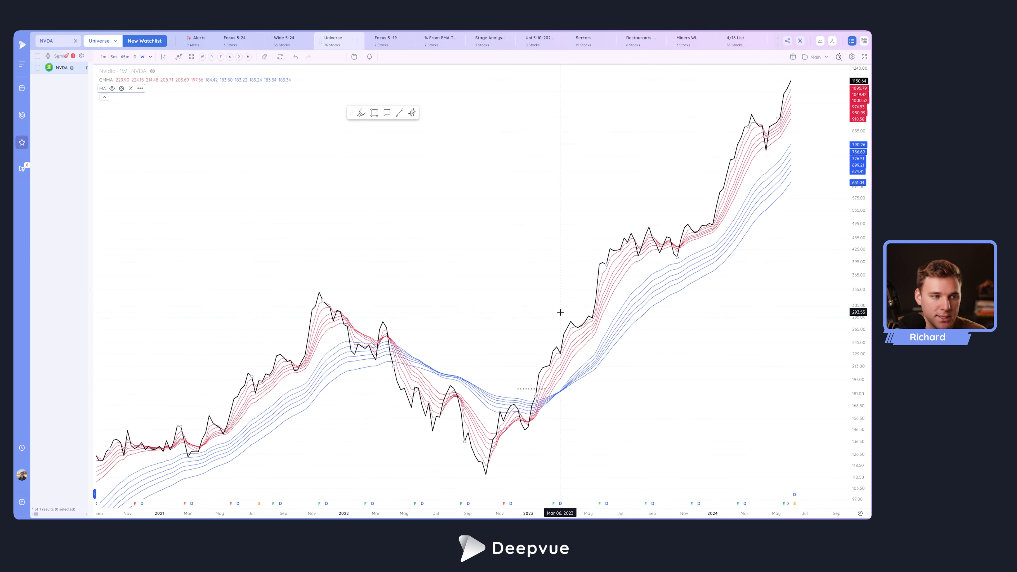
scroll(560, 312, up, 1)
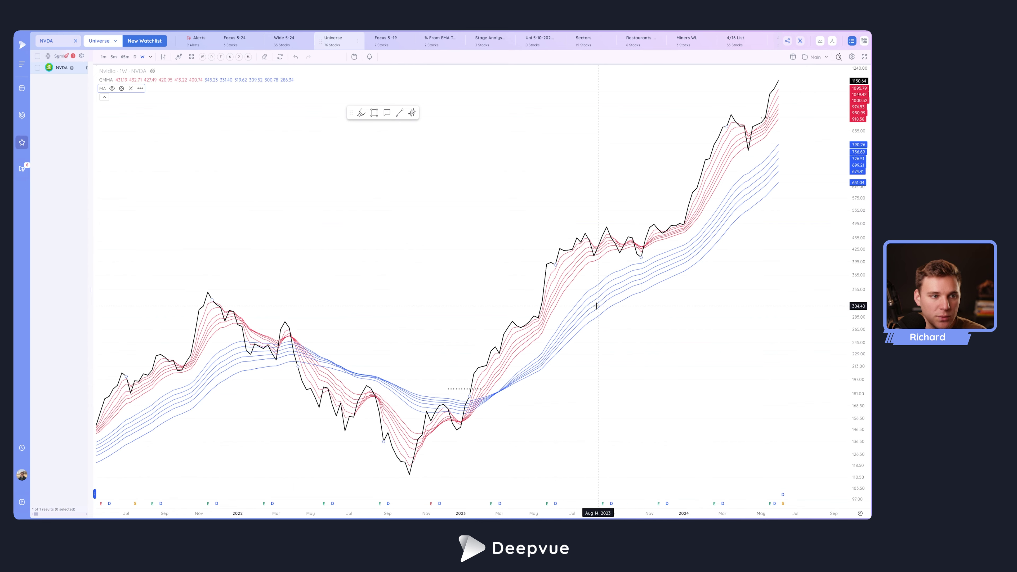
Step: Return NVDA to daily bars, stretching the price scale and shifting the chart view
click(135, 56)
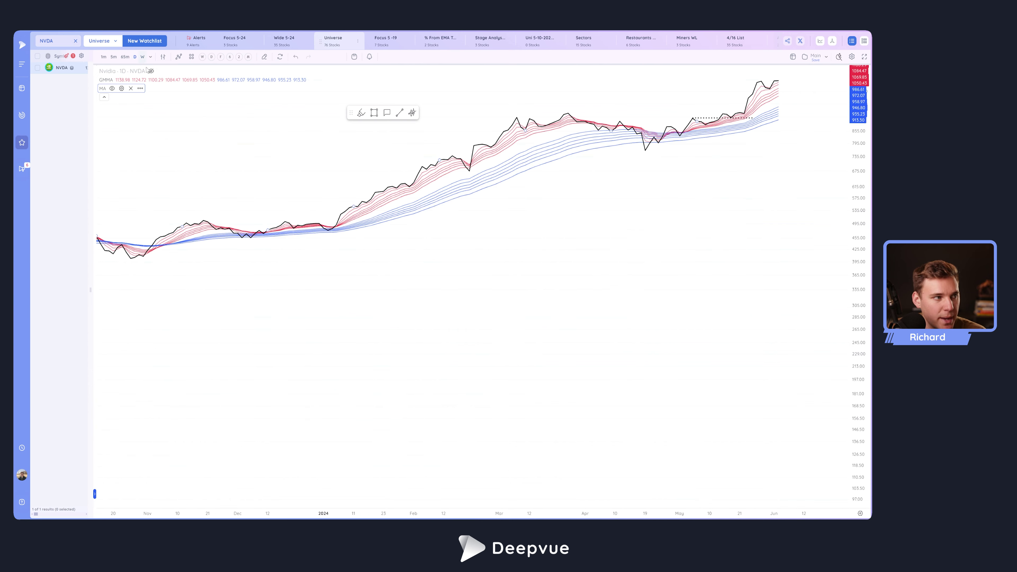
drag(861, 231, 861, 217)
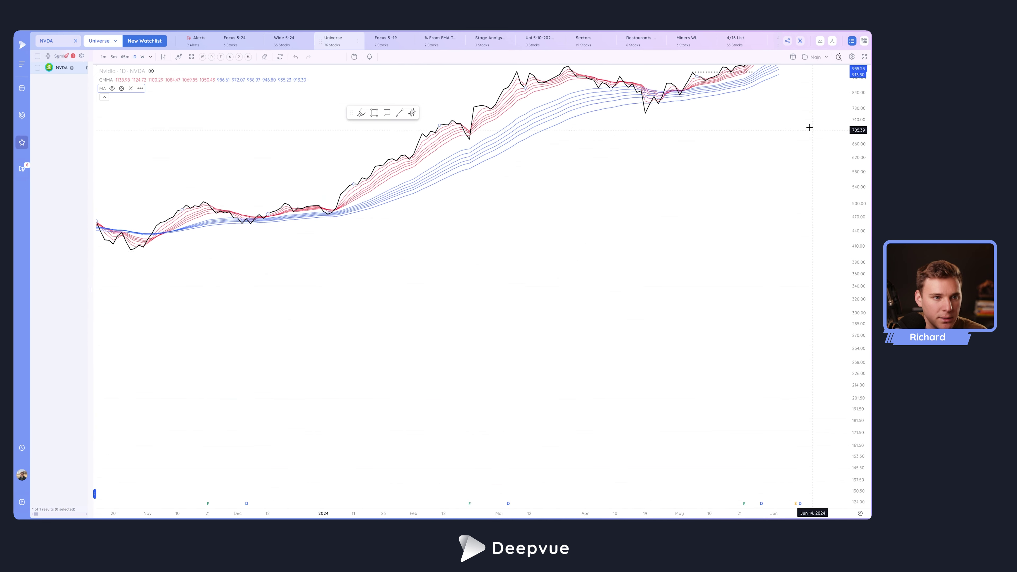
drag(613, 313, 647, 364)
scroll(647, 365, up, 2)
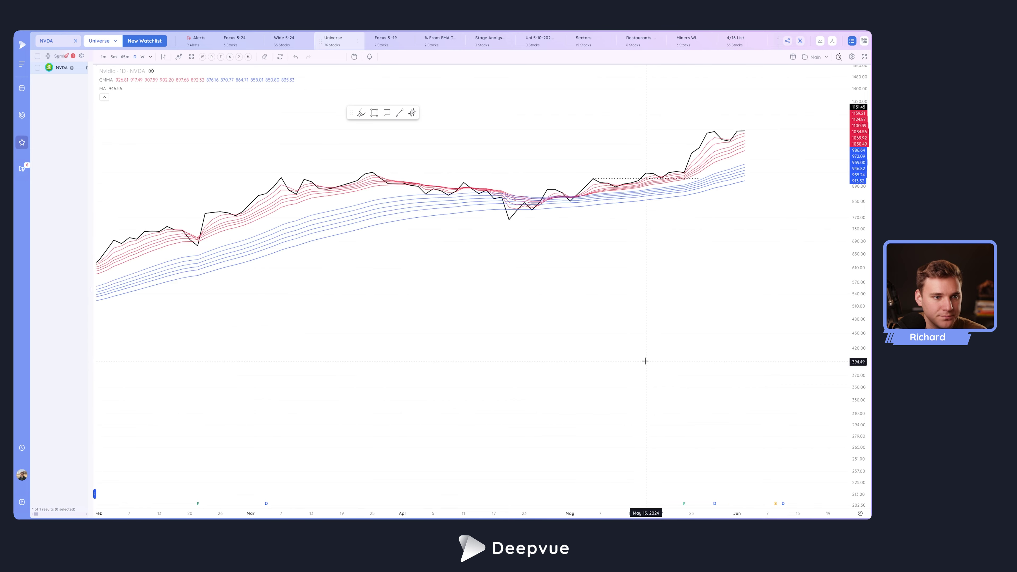
Step: Auto-fit the price scale back to the data, showing October 2023 to June 2024
right_click(860, 272)
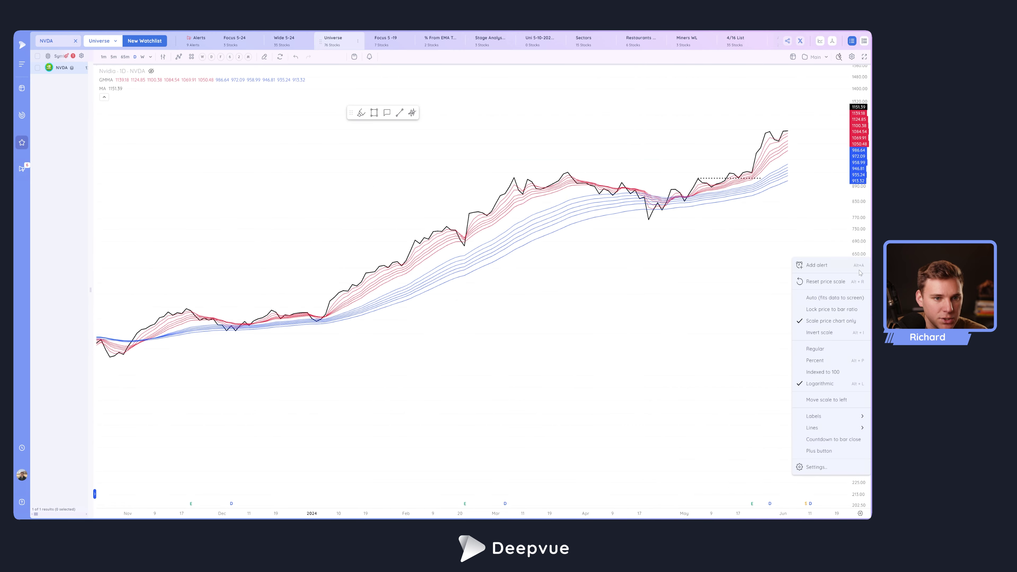
click(815, 321)
double_click(862, 285)
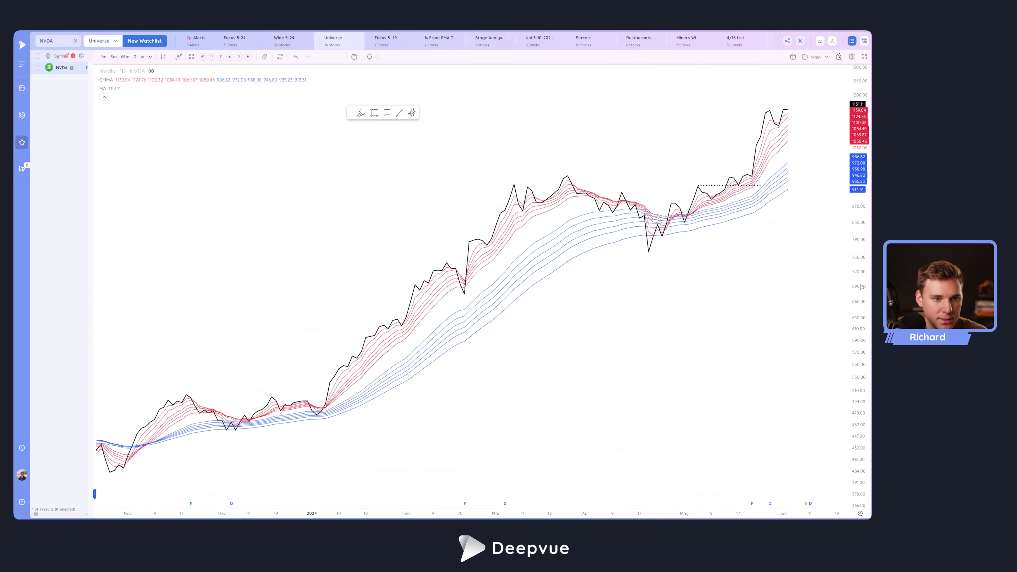
scroll(661, 291, down, 3)
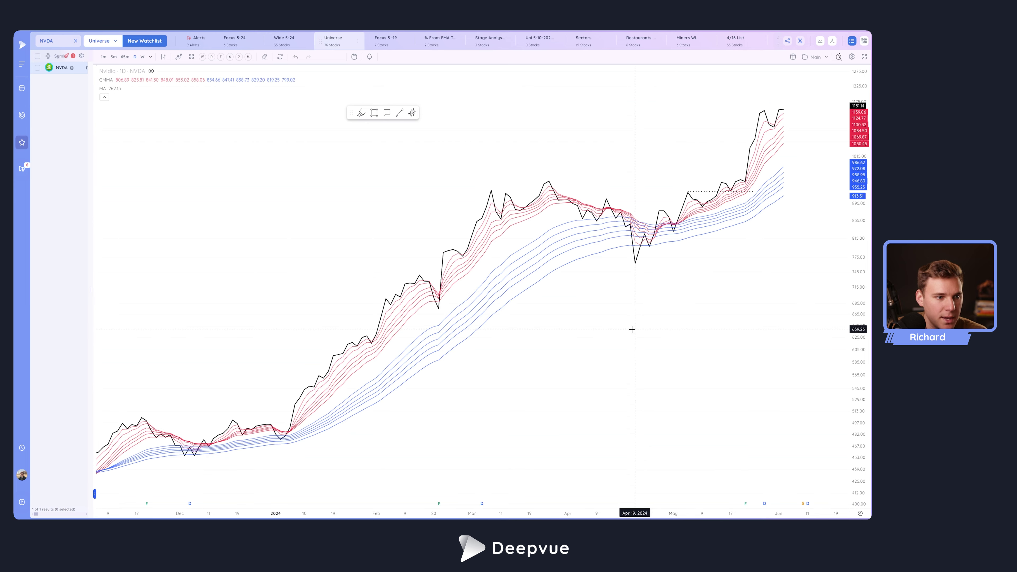
scroll(625, 319, down, 1)
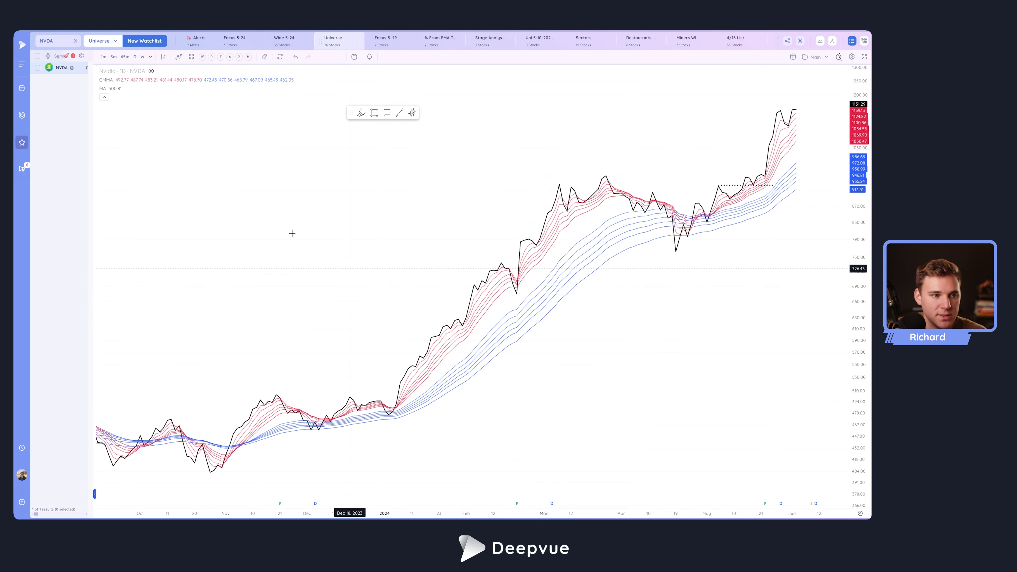
Step: Save the GMMA and MA indicators as template 'GMMA Tutorial' with Remember Interval enabled
click(192, 58)
click(216, 74)
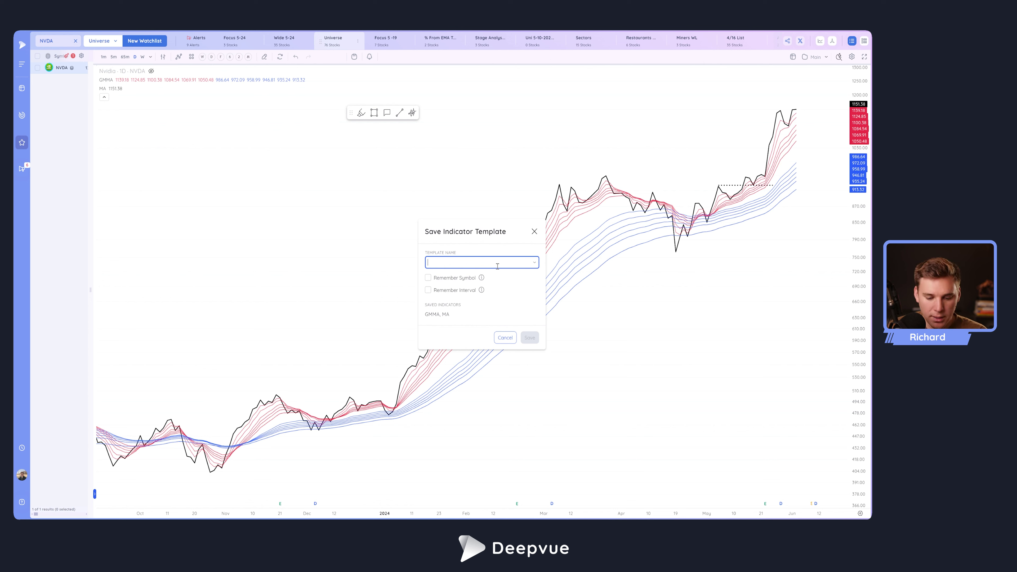
text(GMMA Tutorial)
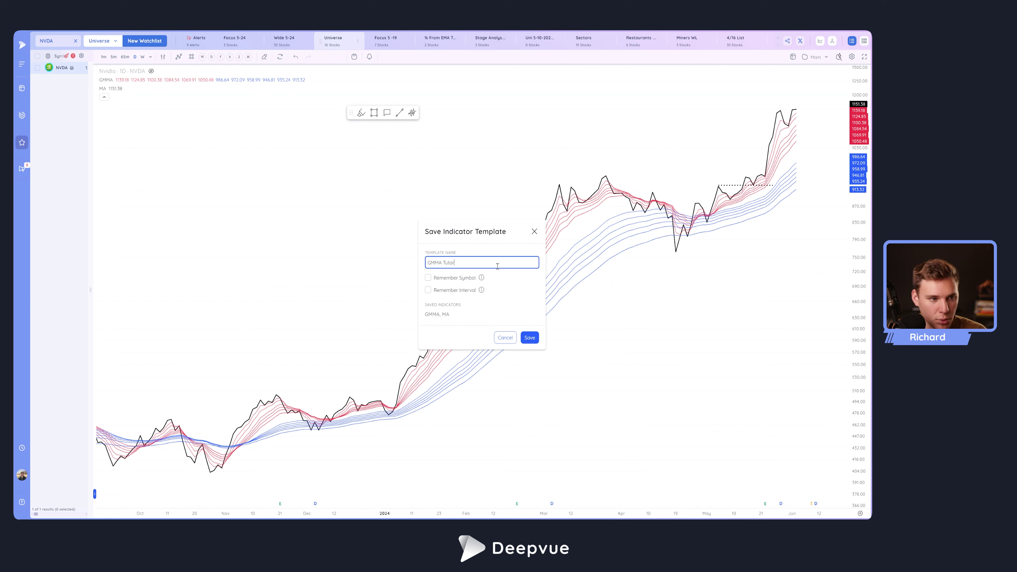
click(428, 291)
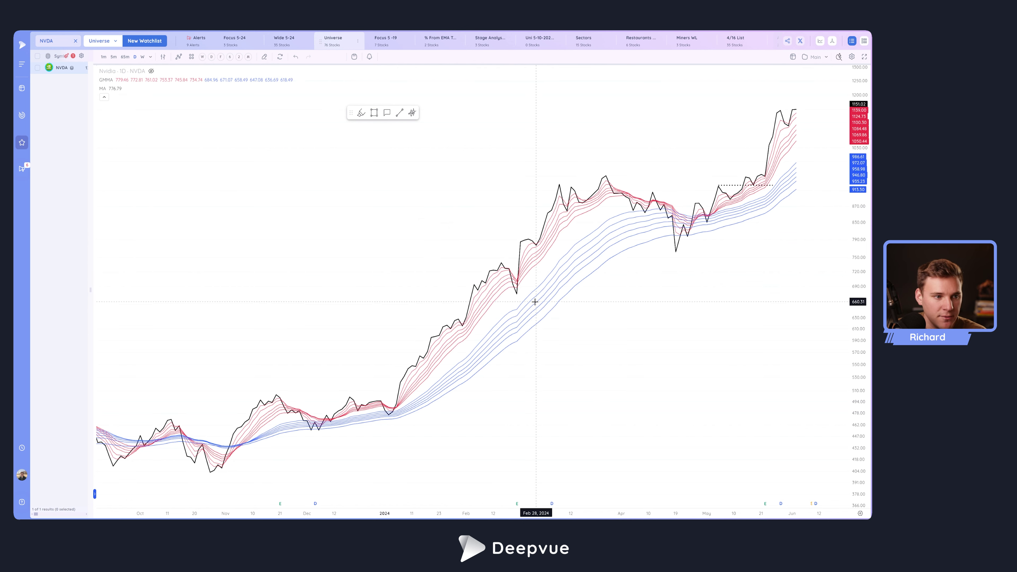
Step: Load another template, reapply 'GMMA Tutorial', and hide the NVDA price bars again
click(212, 57)
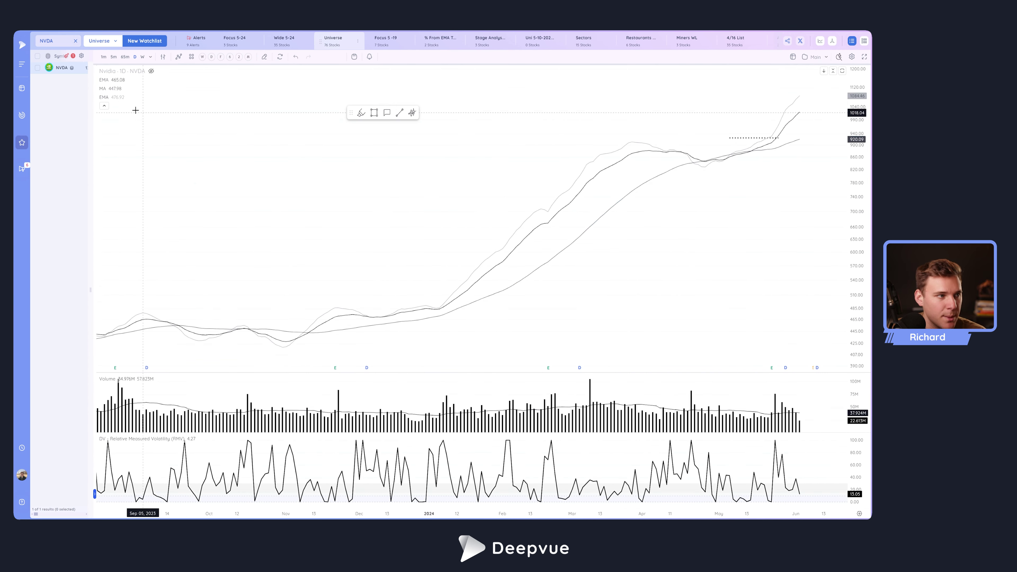
click(151, 71)
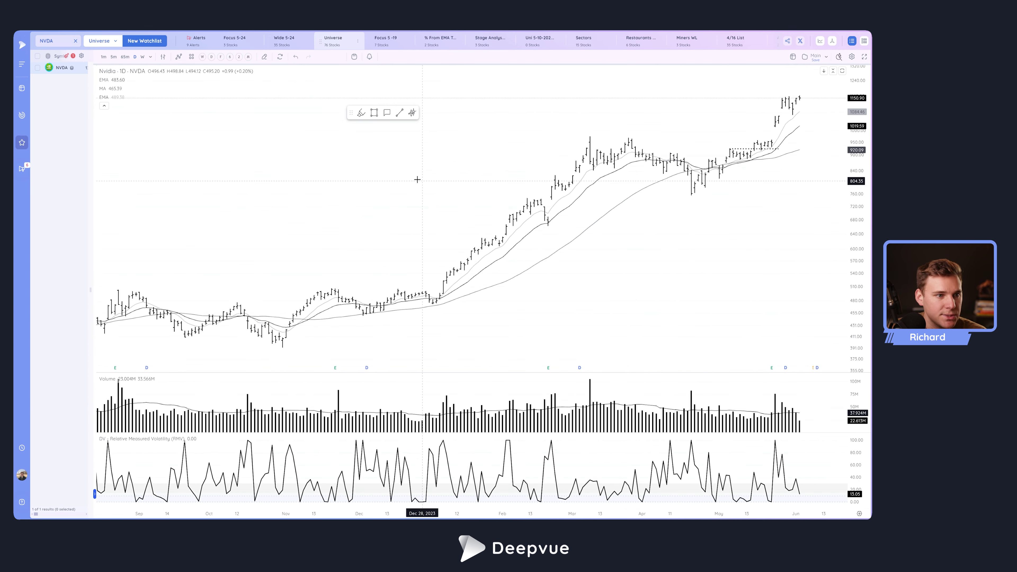
click(192, 58)
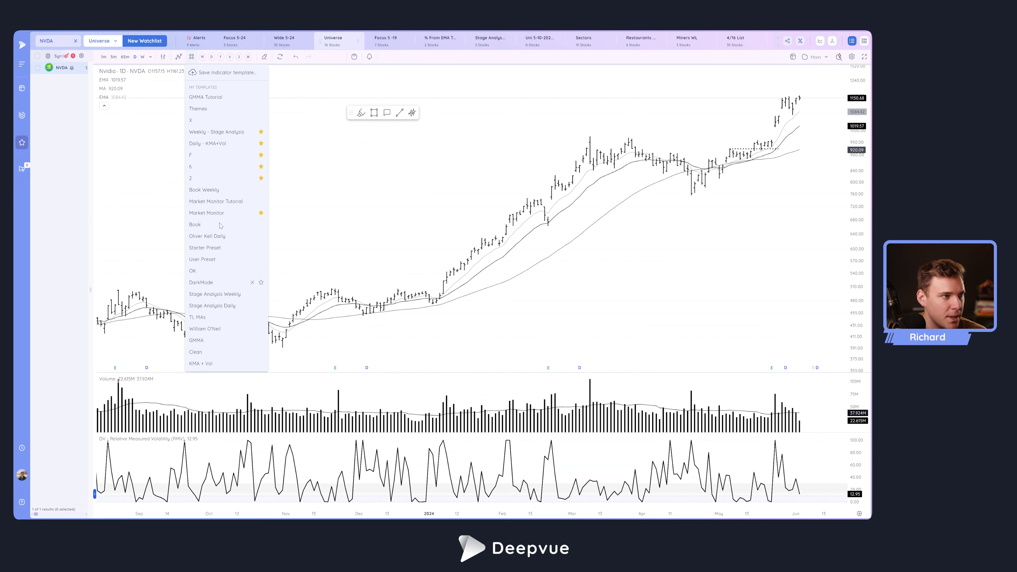
click(206, 98)
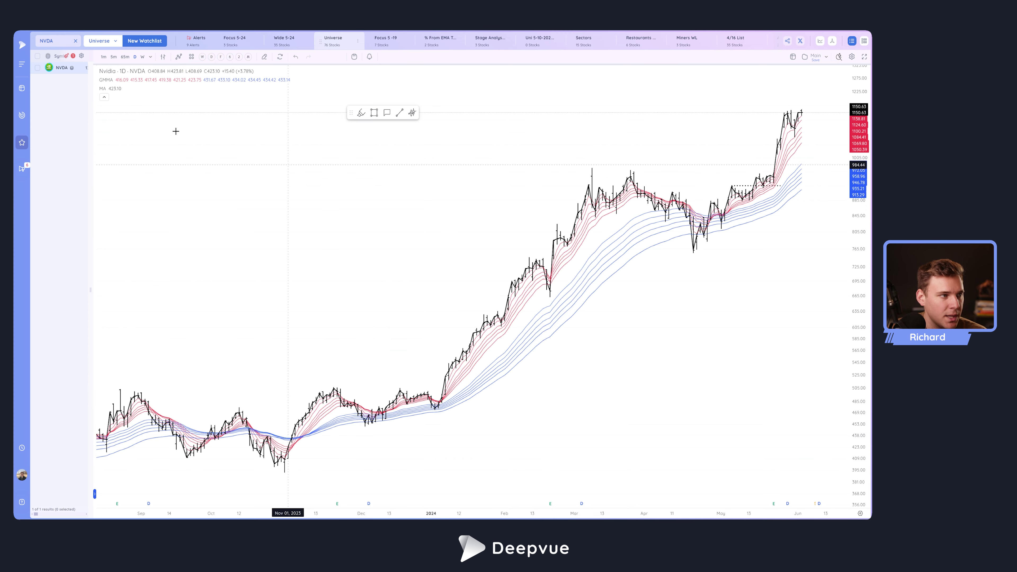
click(151, 71)
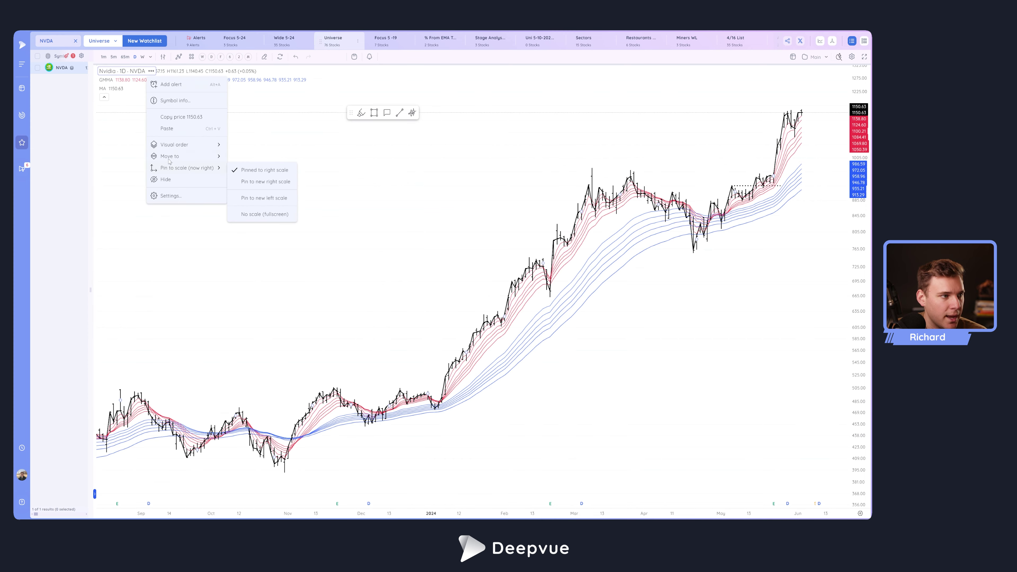
click(183, 180)
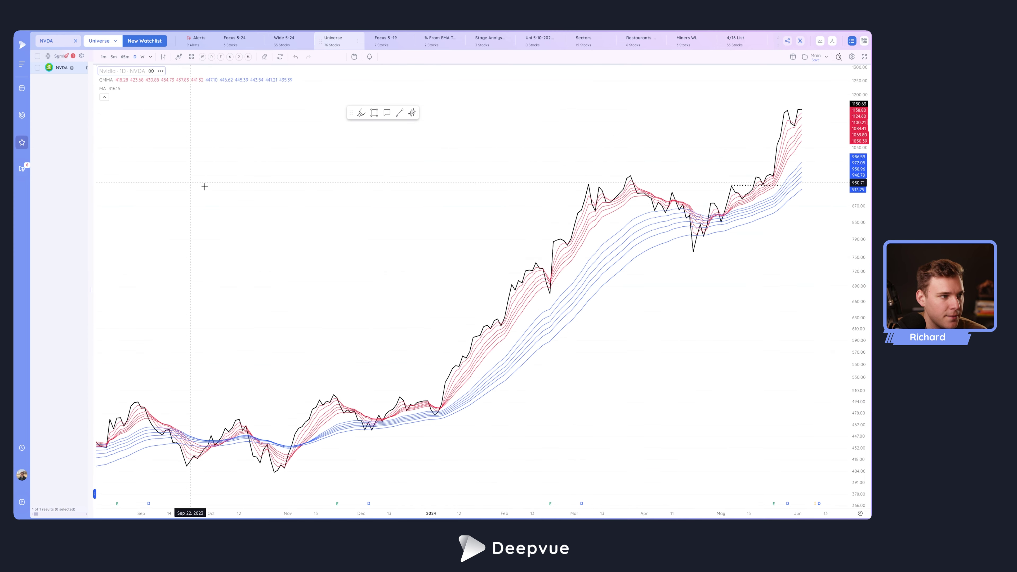
scroll(628, 337, down, 3)
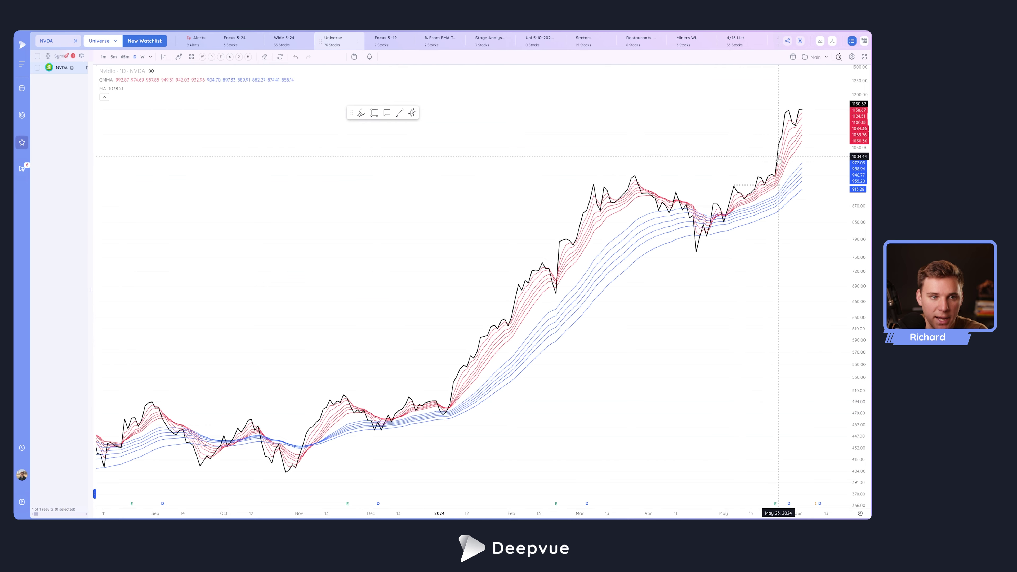
scroll(437, 410, down, 1)
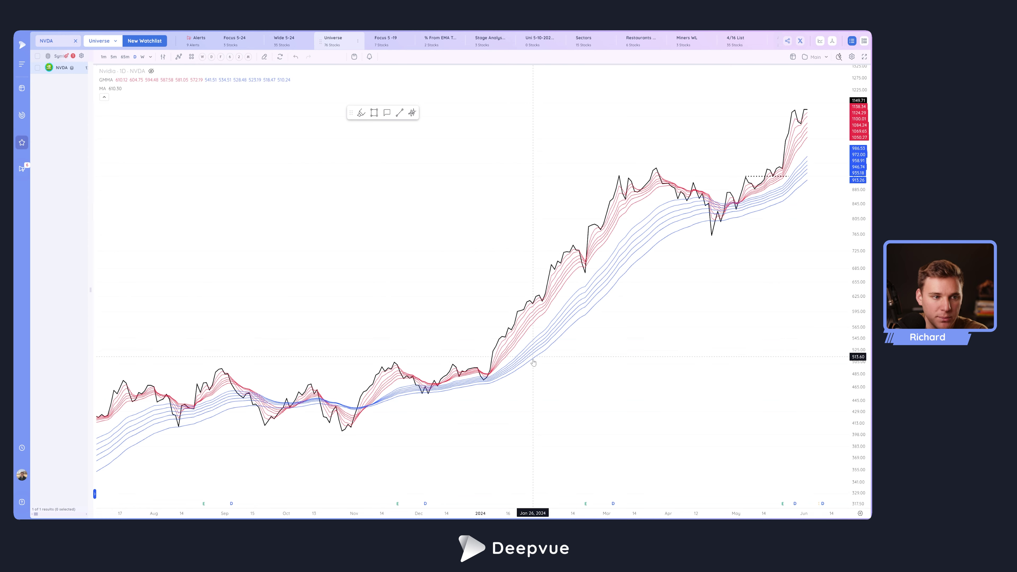
scroll(552, 371, up, 3)
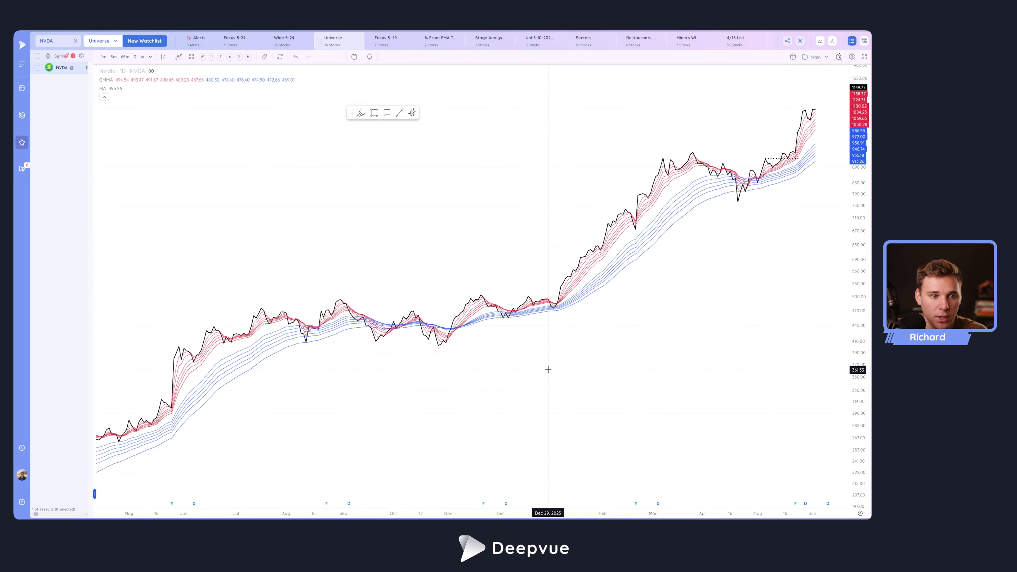